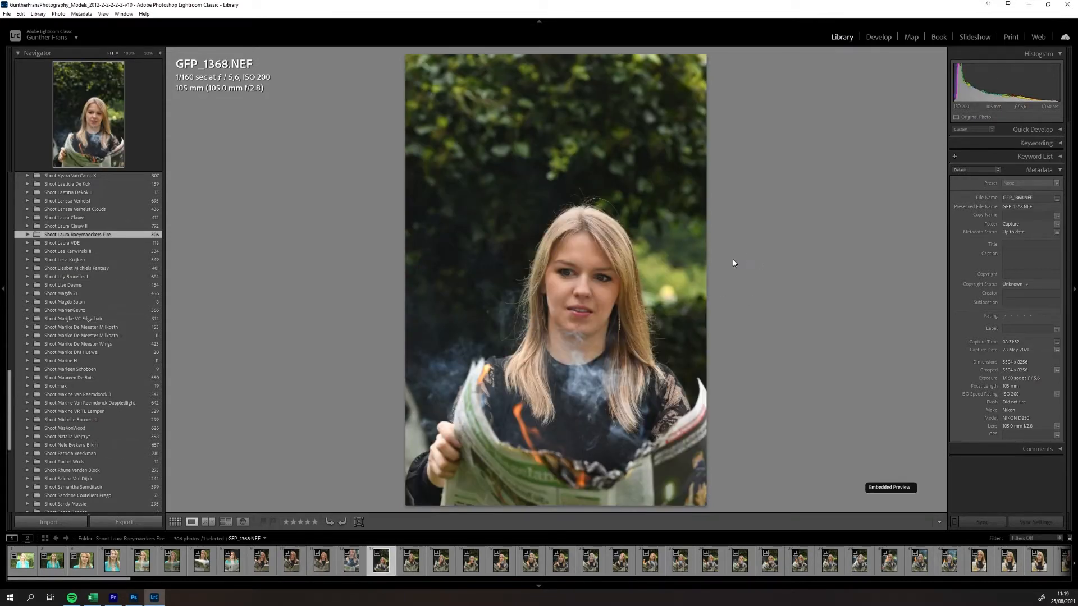
- Browse the shoot's photo grid and open GFP_1431.NEF, the close-up portrait with the burning newspaper, in single-image view
key("g")
scroll(622, 308, "down", 2)
scroll(622, 308, "down", 10)
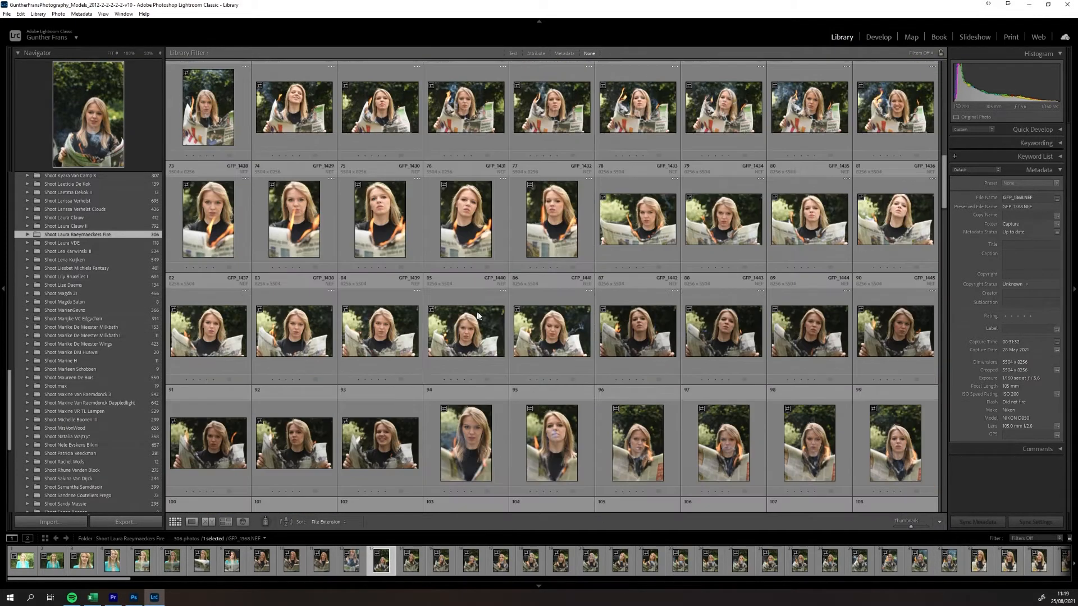
left_click(459, 214)
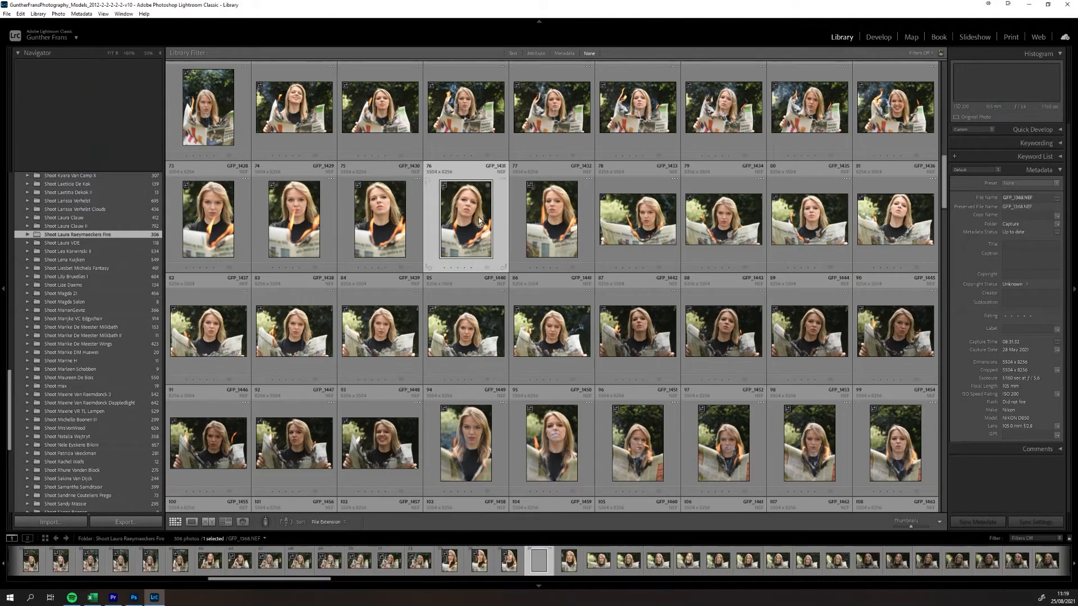
key("e")
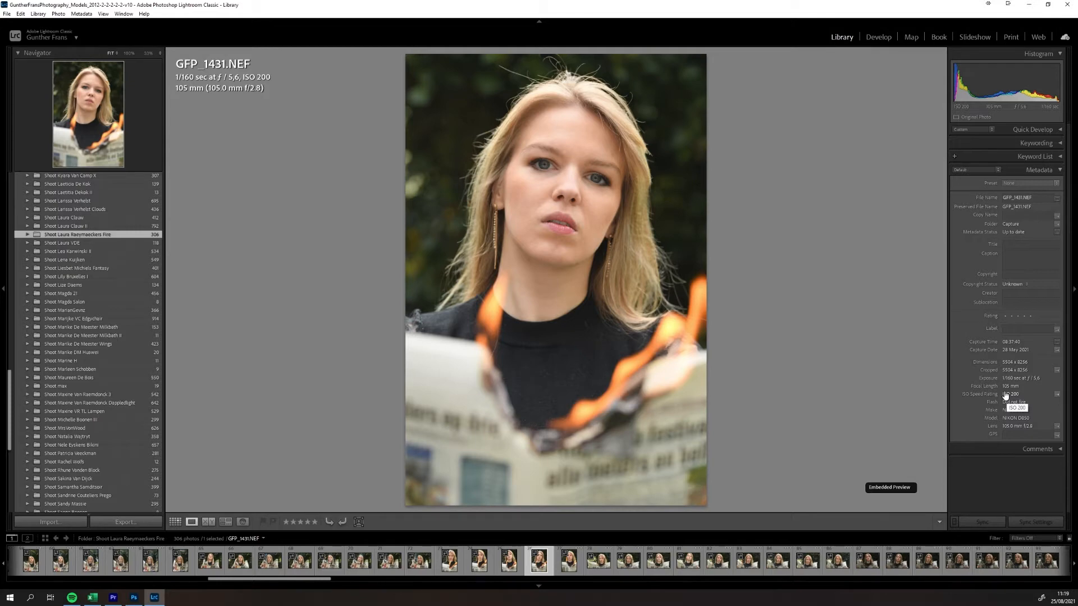
- Return to the grid and look through the shoot's thumbnails around the frames with larger flames, up to GFP_1523.NEF
key("g")
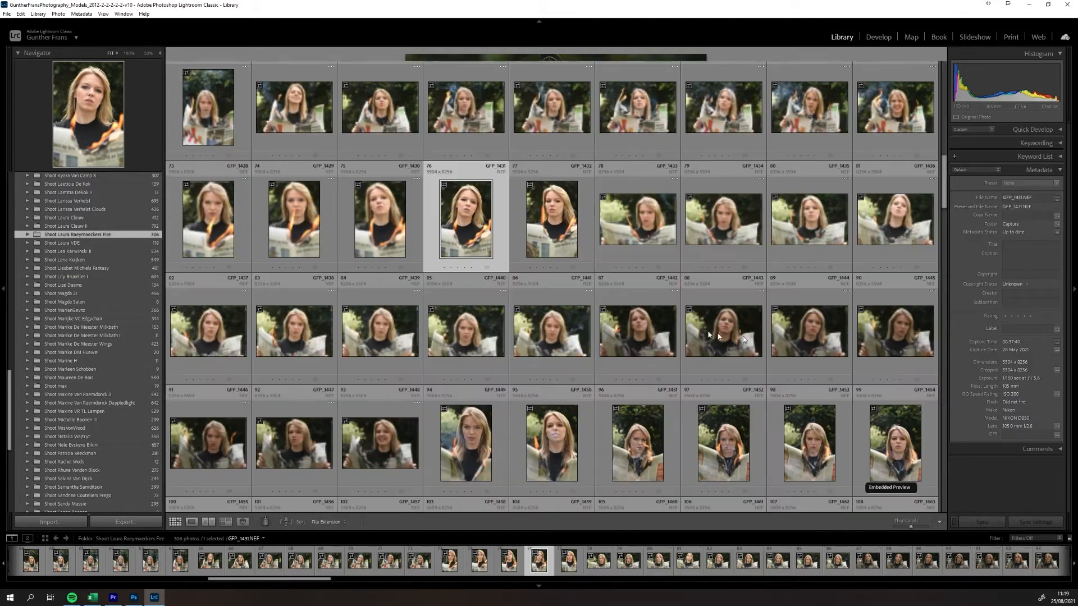
scroll(545, 303, "down", 2)
scroll(549, 312, "down", 10)
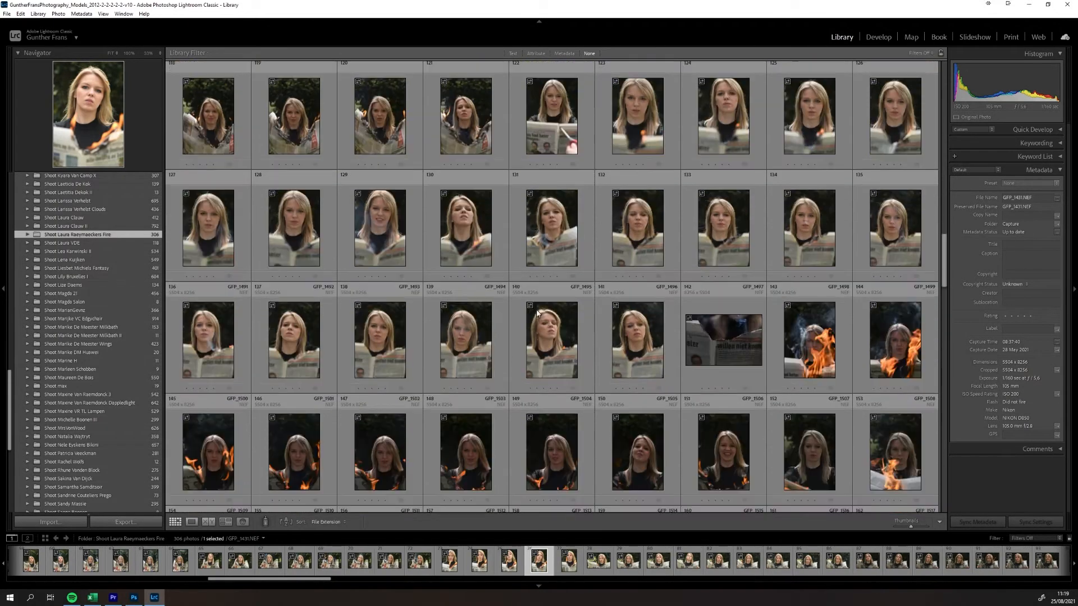
scroll(717, 227, "up", 3)
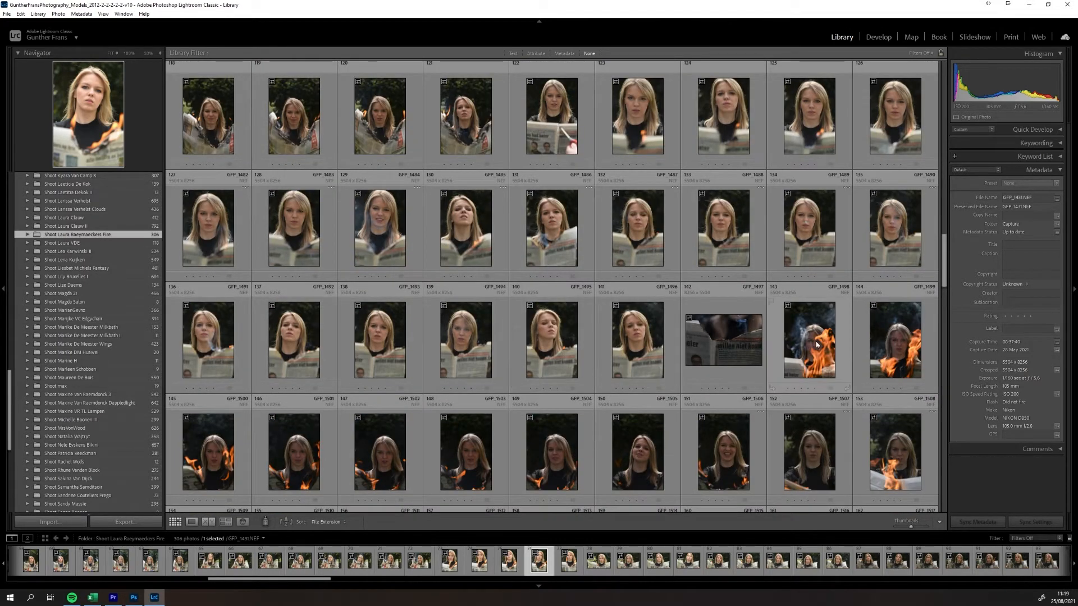
scroll(808, 343, "down", 2)
left_click(601, 443)
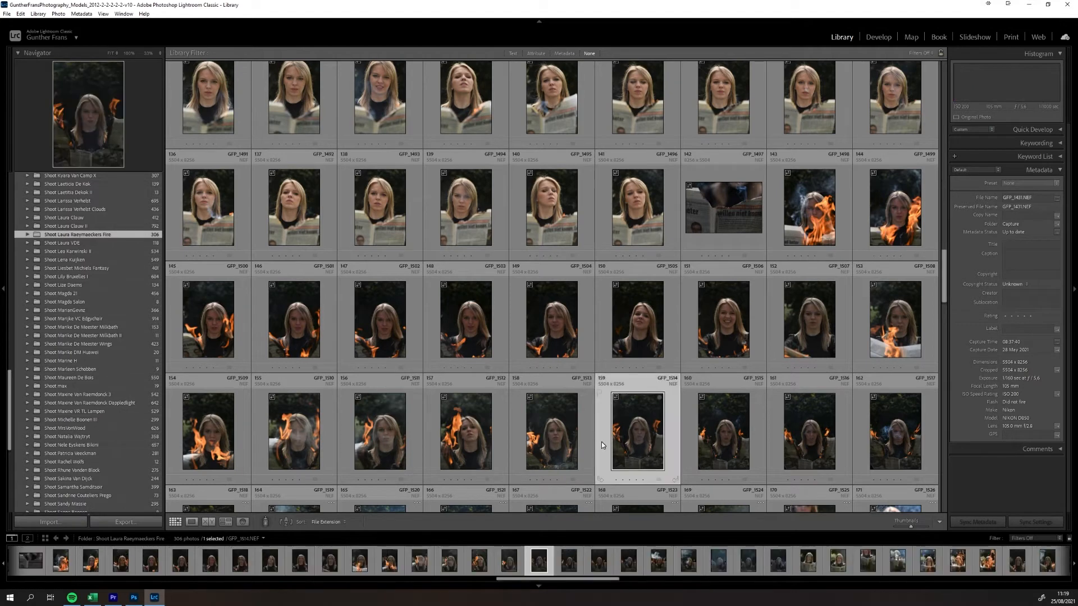
key("Down")
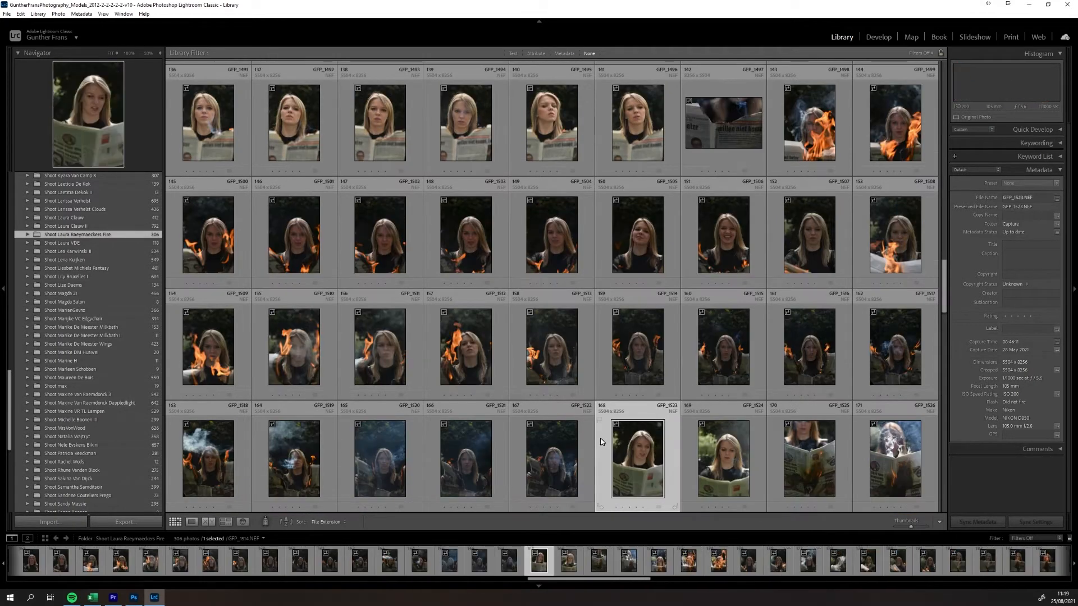
scroll(589, 439, "down", 3)
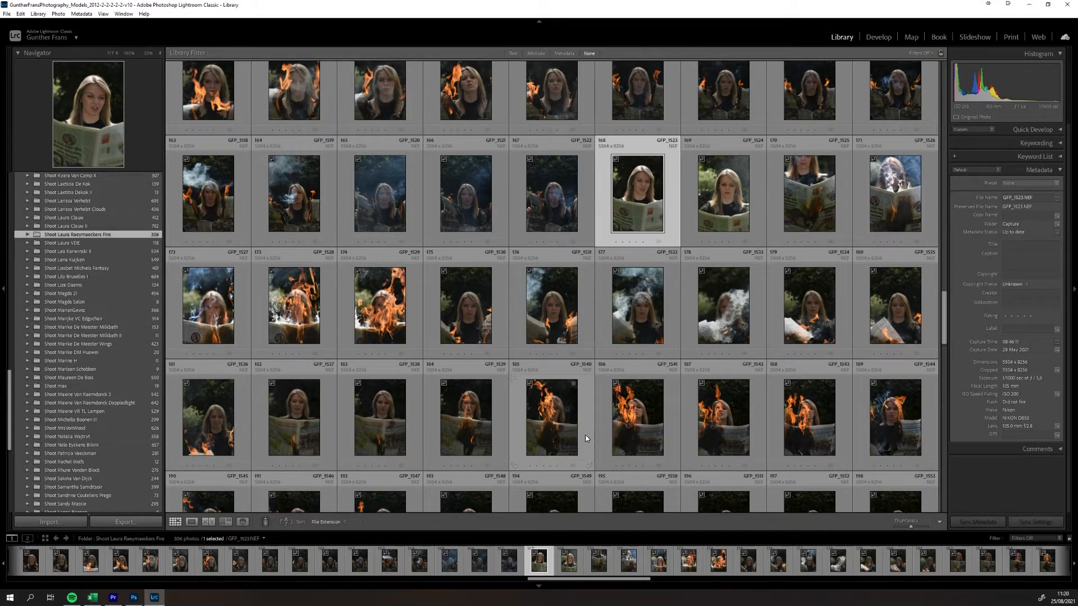
- Open GFP_1529.NEF in single-image view and page through the frames after it up to GFP_1535.NEF
scroll(556, 393, "down", 2)
double_click(401, 202)
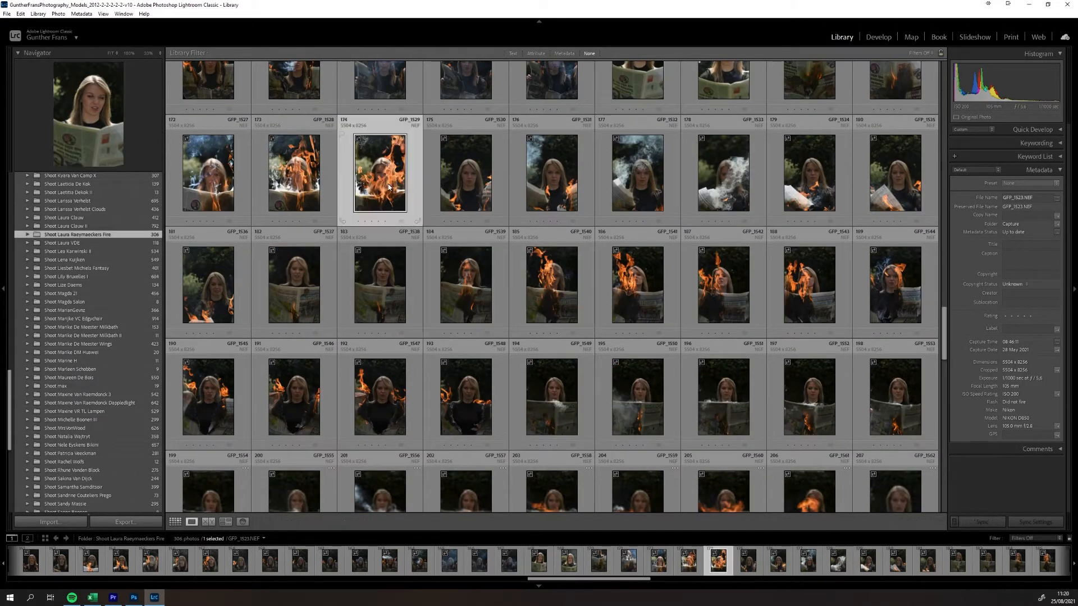
key("Right")
key("Right")
key("Right")
key("Right")
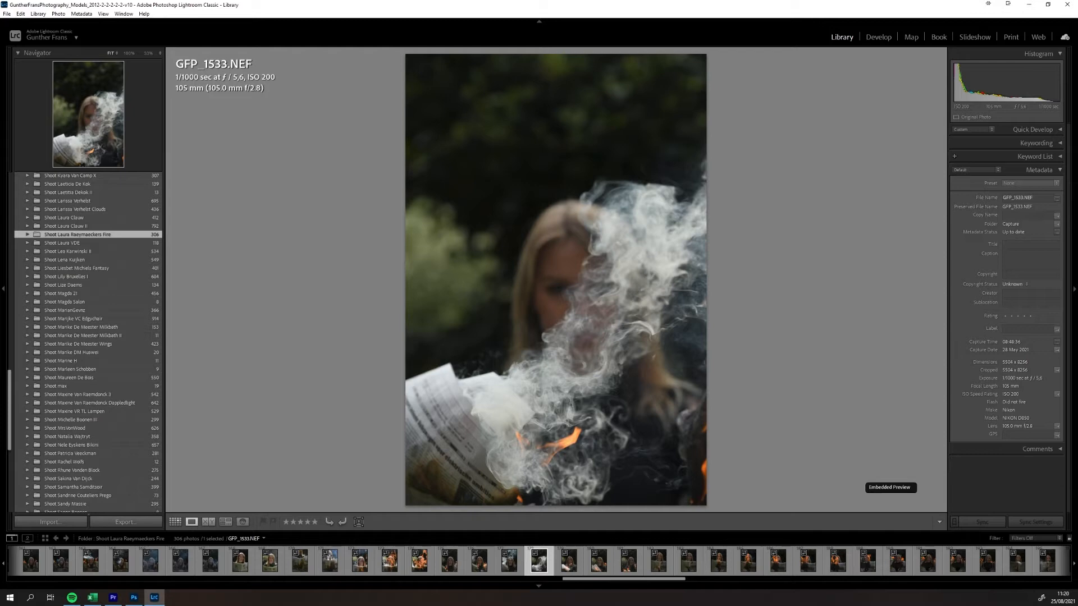
key("Right")
key("Right")
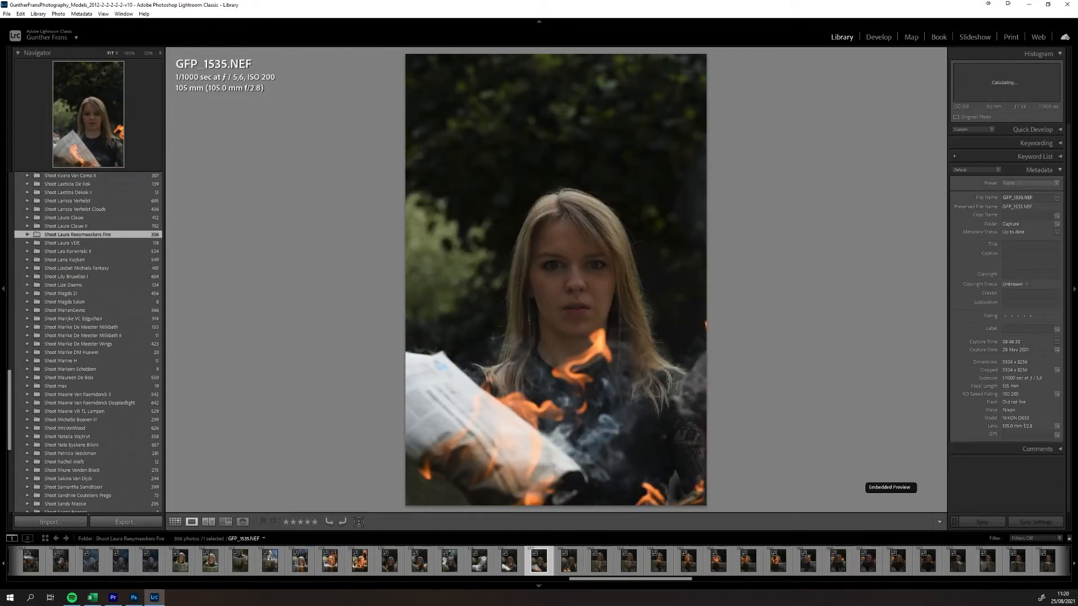
- Open GFP_1560.NEF from the grid in single-image view and page through the darker frames that follow it
key("g")
scroll(616, 321, "down", 2)
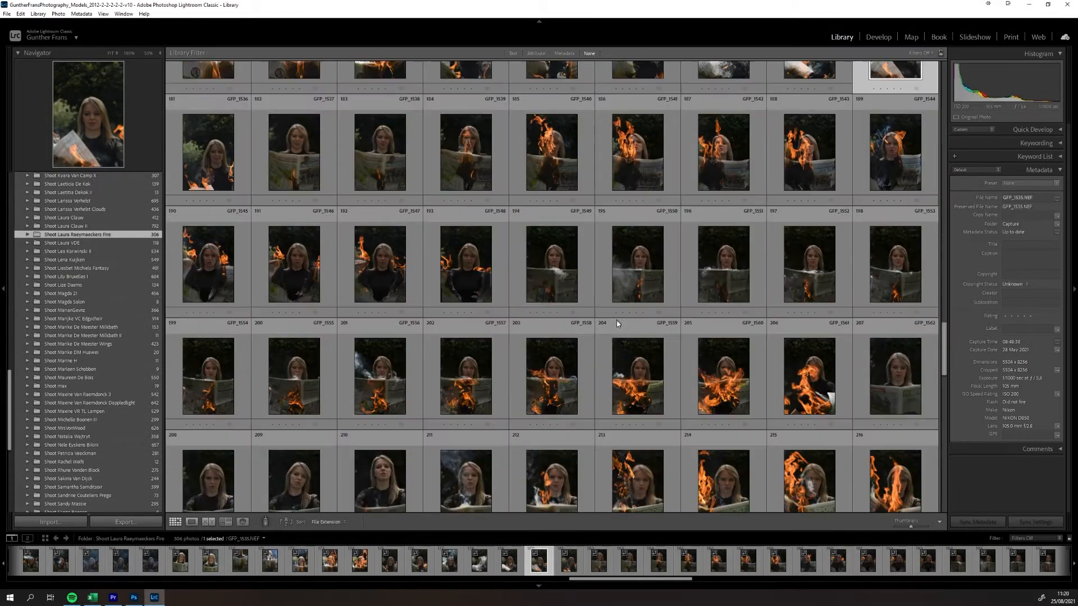
scroll(602, 318, "down", 2)
double_click(708, 254)
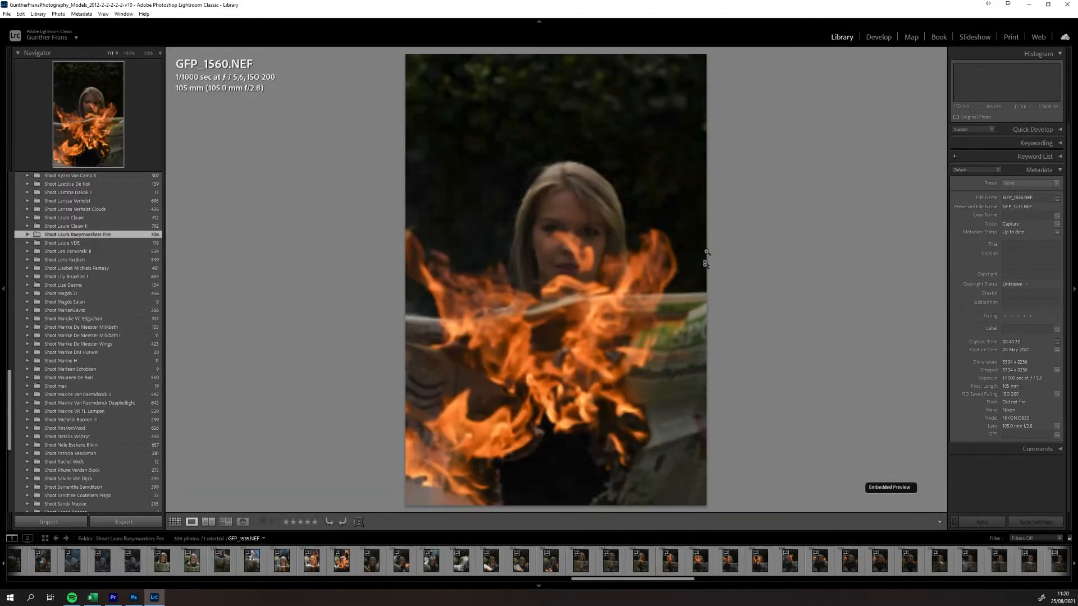
key("Right")
key("Right")
key("Right")
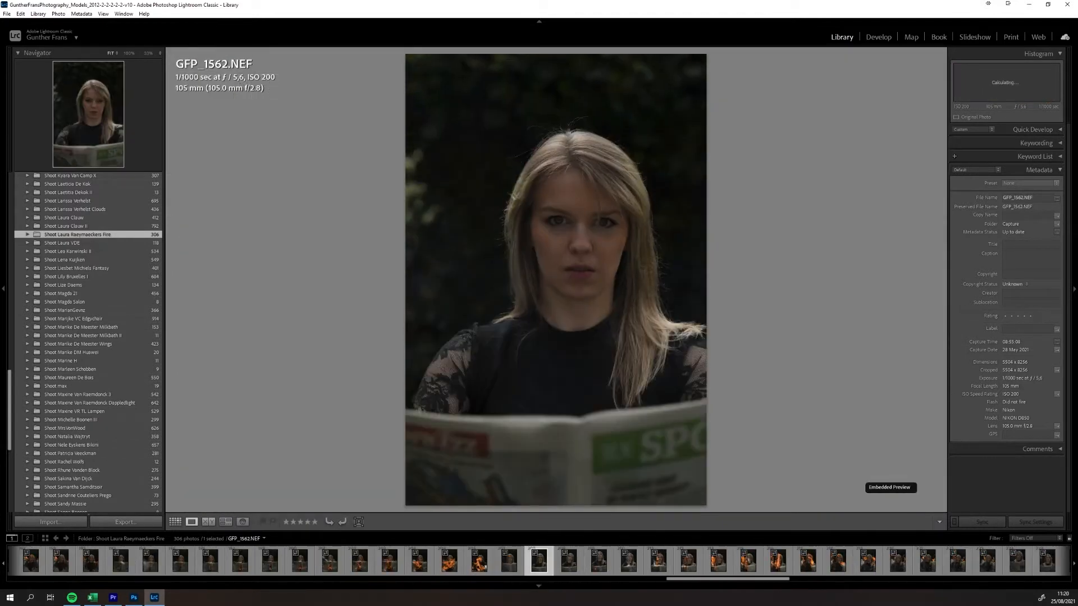
key("Right")
key("Right")
- Go to the end of the photo grid and open the edited portrait GFP_1512.psb in single-image view
key("g")
scroll(565, 404, "down", 2)
scroll(565, 393, "down", 10)
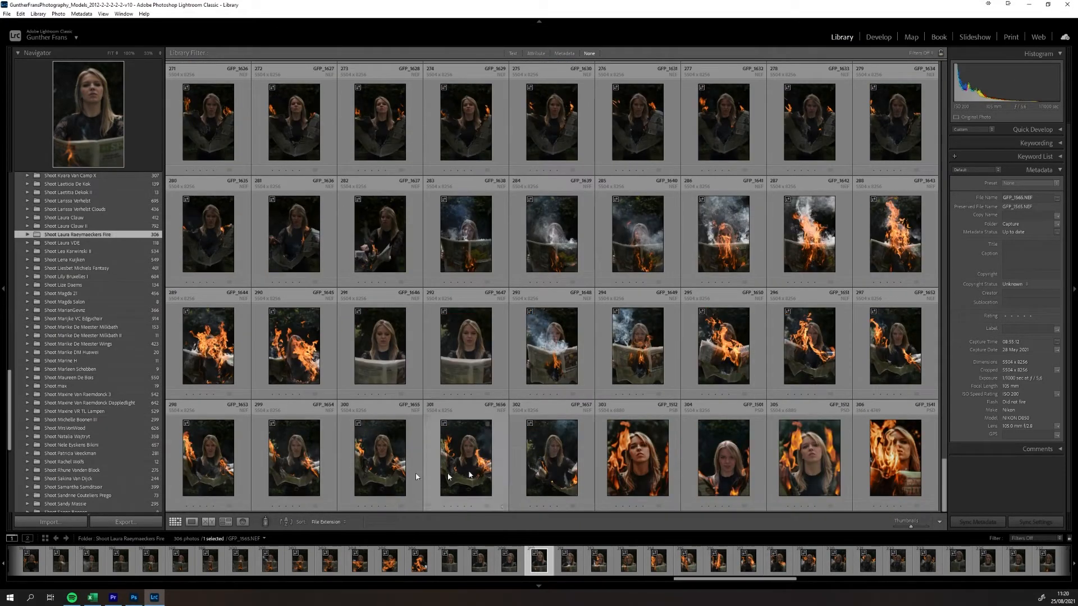
double_click(649, 471)
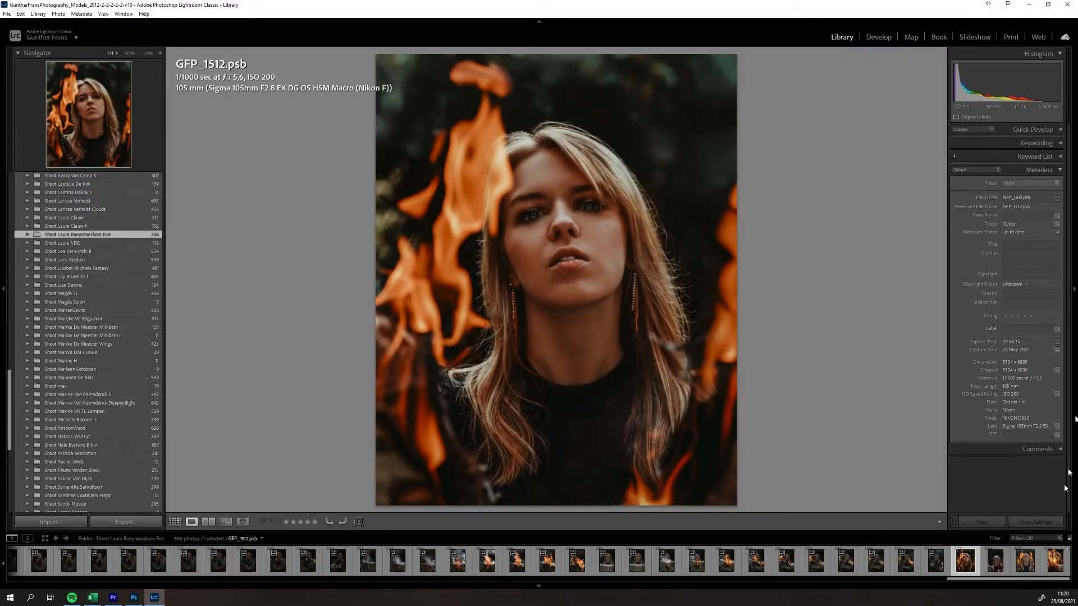
- Compare the finished GFP_1512.psb with GFP_1512.psd, the fire source GFP_1501.psd and the other edit GFP_1541.psd
left_click(1025, 560)
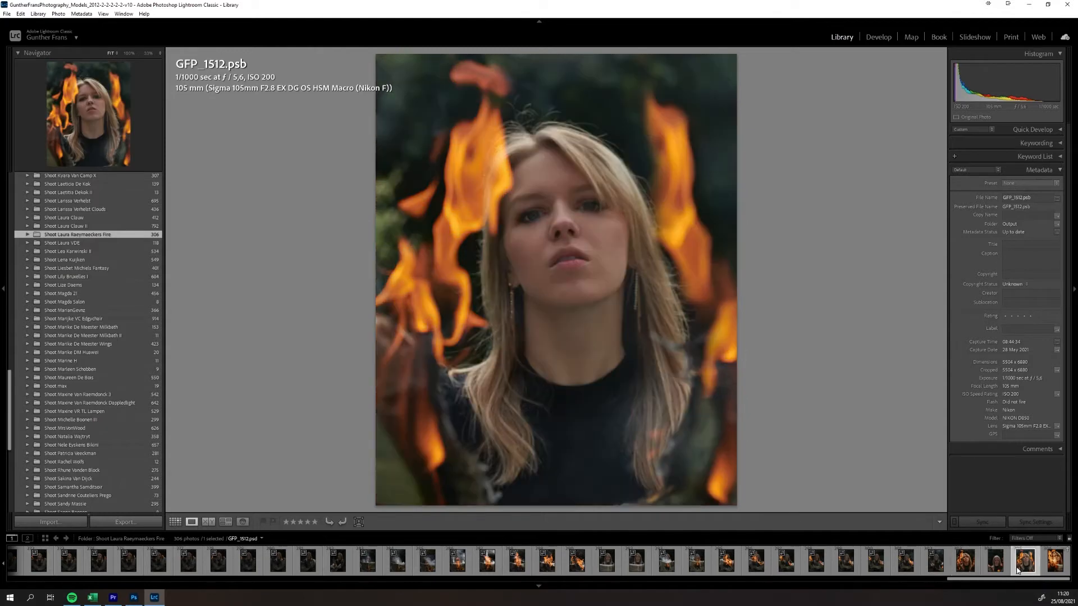
left_click(976, 568)
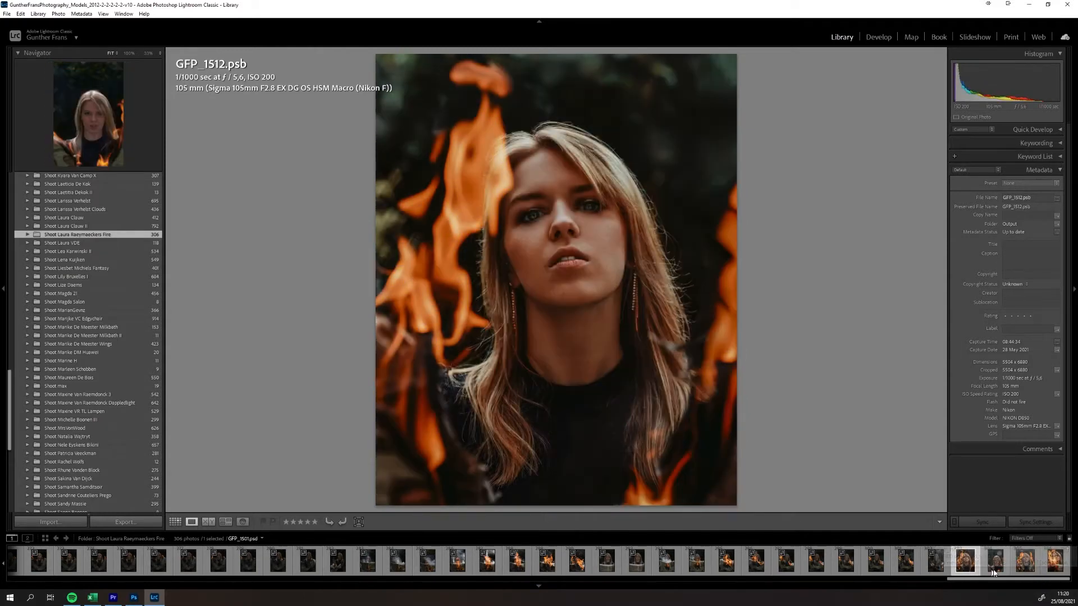
left_click(1055, 561)
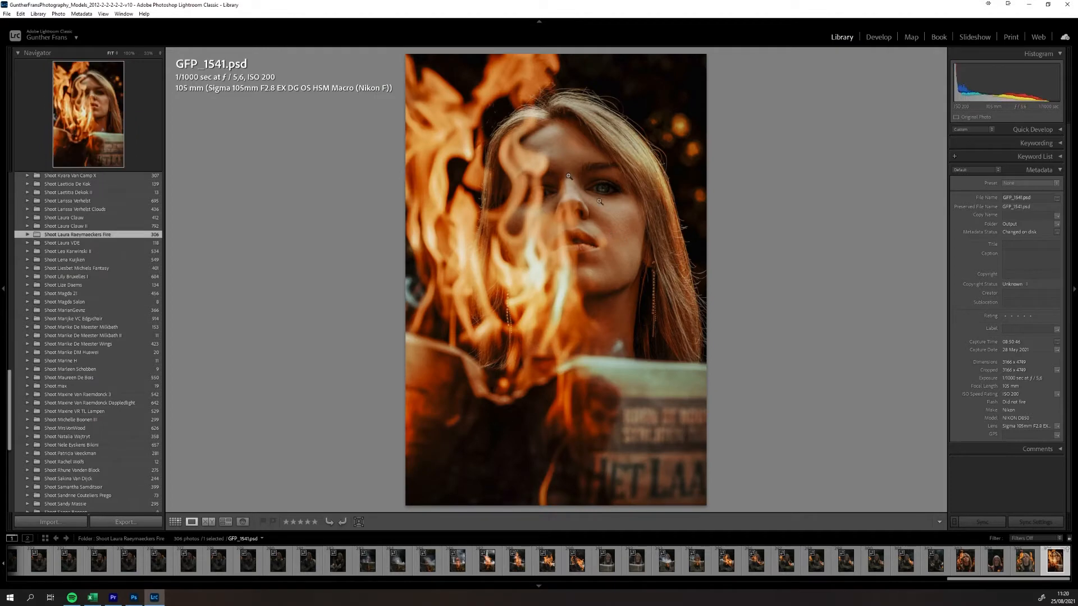
left_click(961, 568)
left_click(1023, 569)
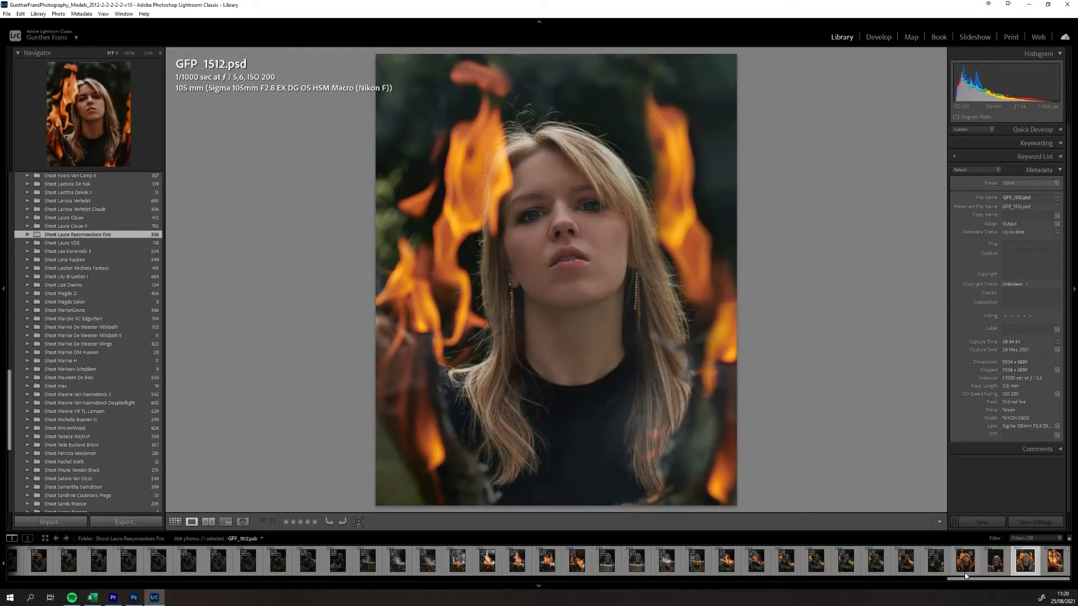
left_click(966, 576)
left_click(998, 572)
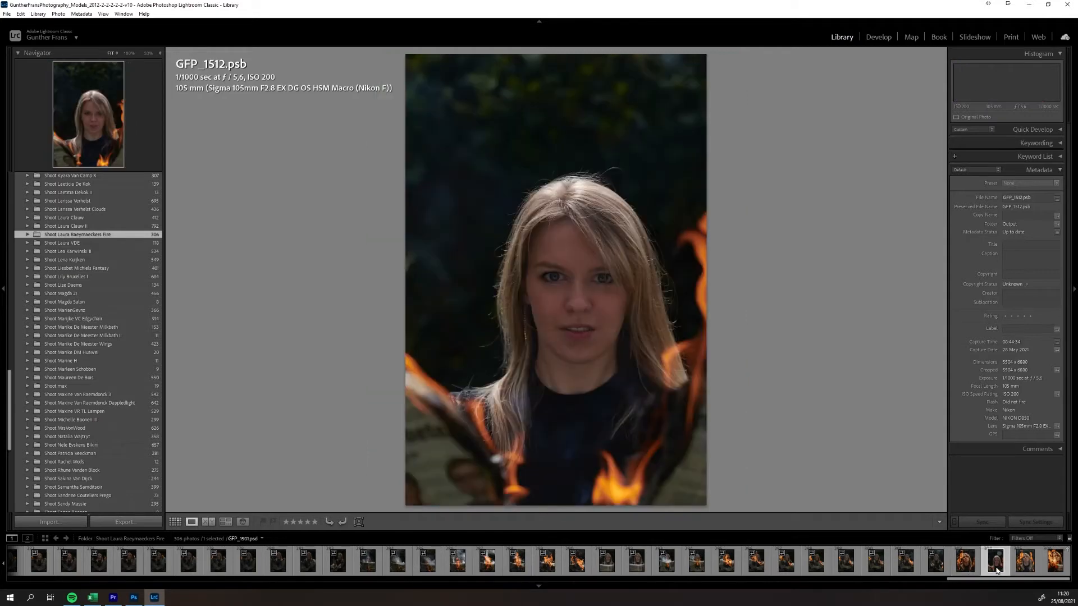
left_click(1026, 571)
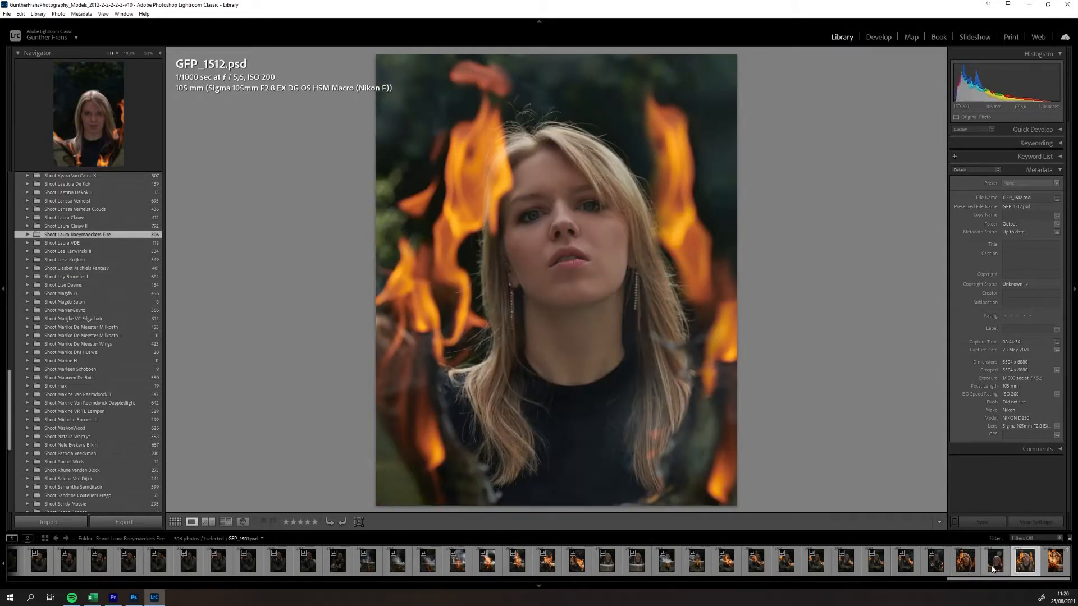
- Send GFP_1512.psb to Photoshop for editing with the Edit Original option
left_click(967, 569)
key("ctrl+e")
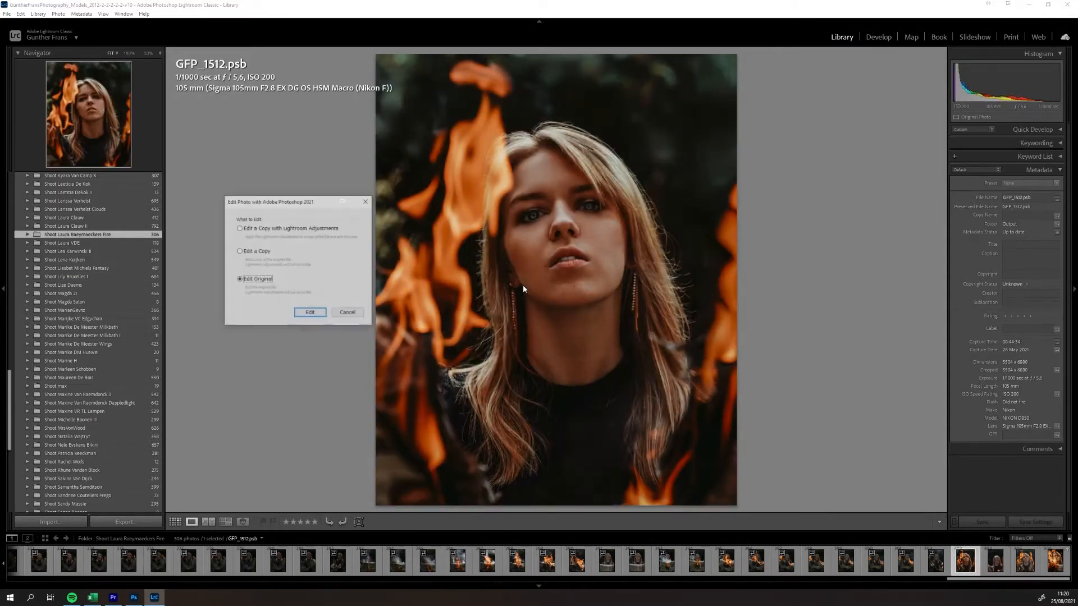
left_click(312, 314)
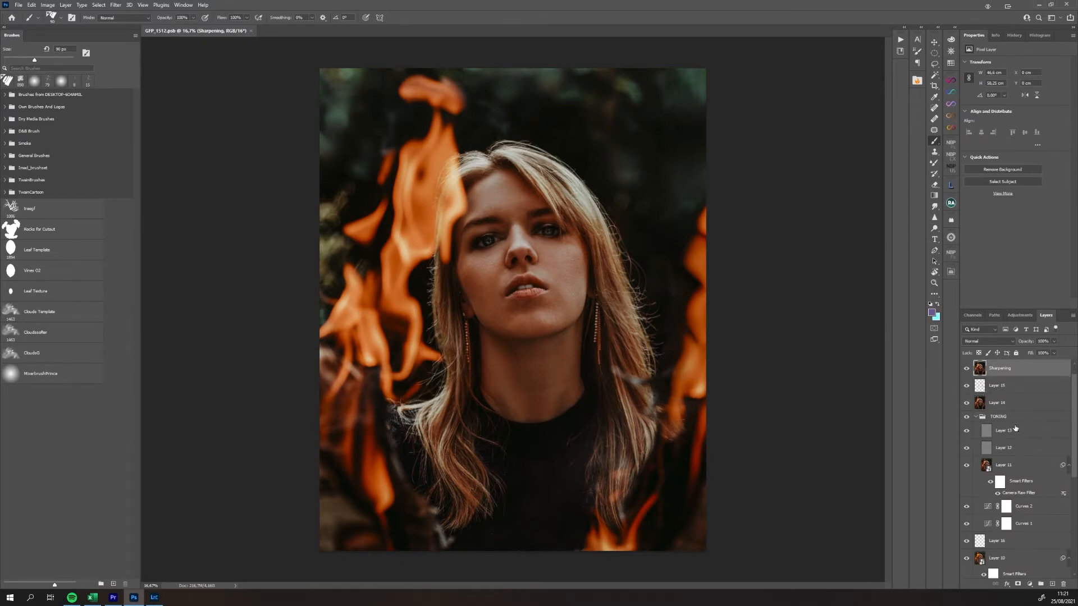
- Isolate Layer 0 at the bottom of the layer stack, and make Layer 1 and the Advanced FS_GF group visible again
scroll(1016, 428, "down", 5)
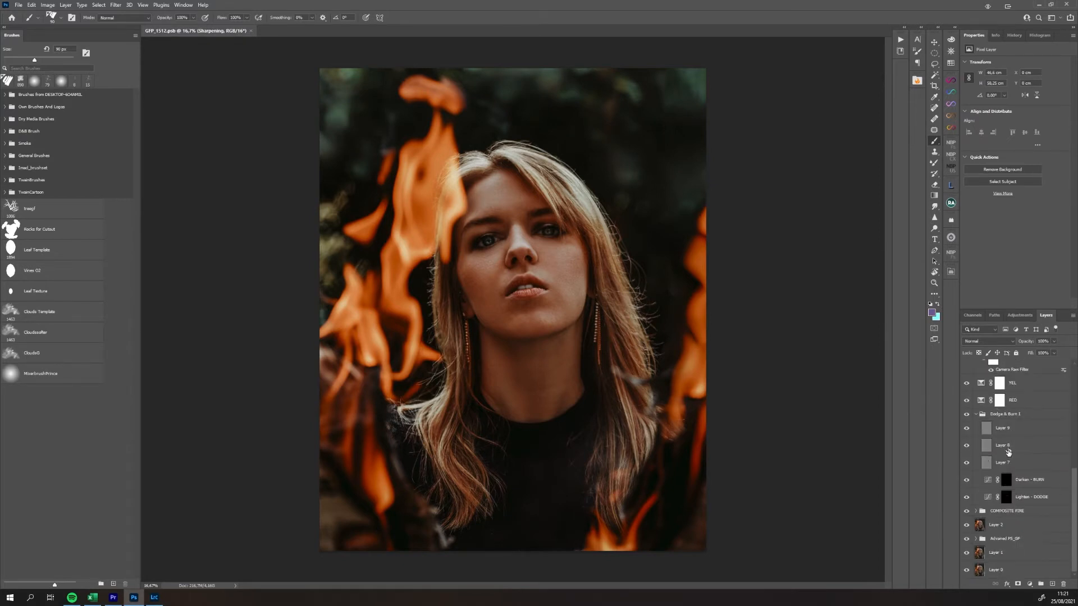
left_click(968, 570, "alt")
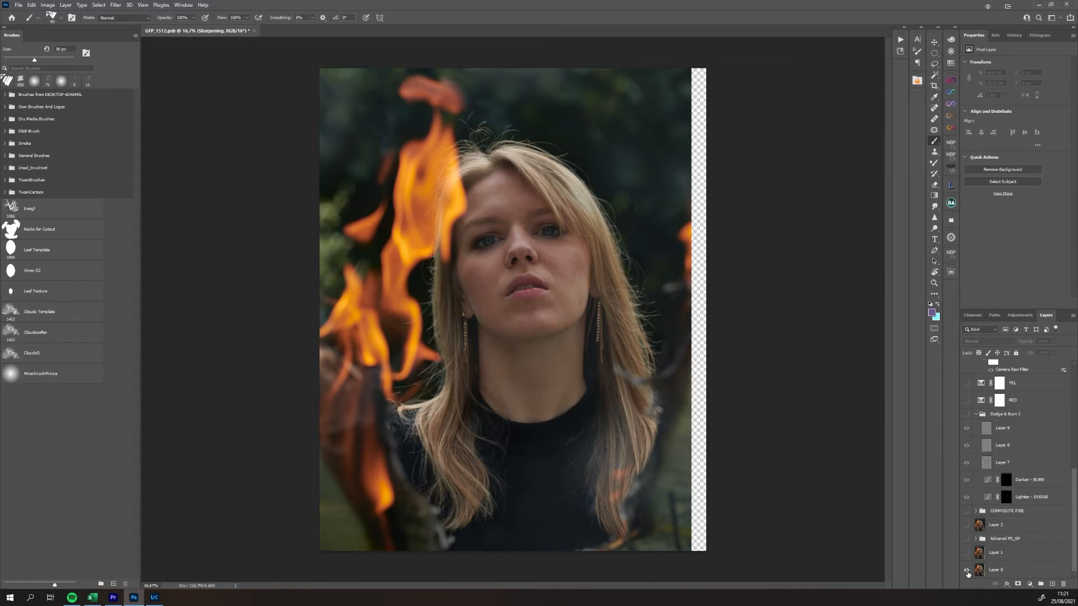
left_click(966, 553)
scroll(577, 267, "up", 5)
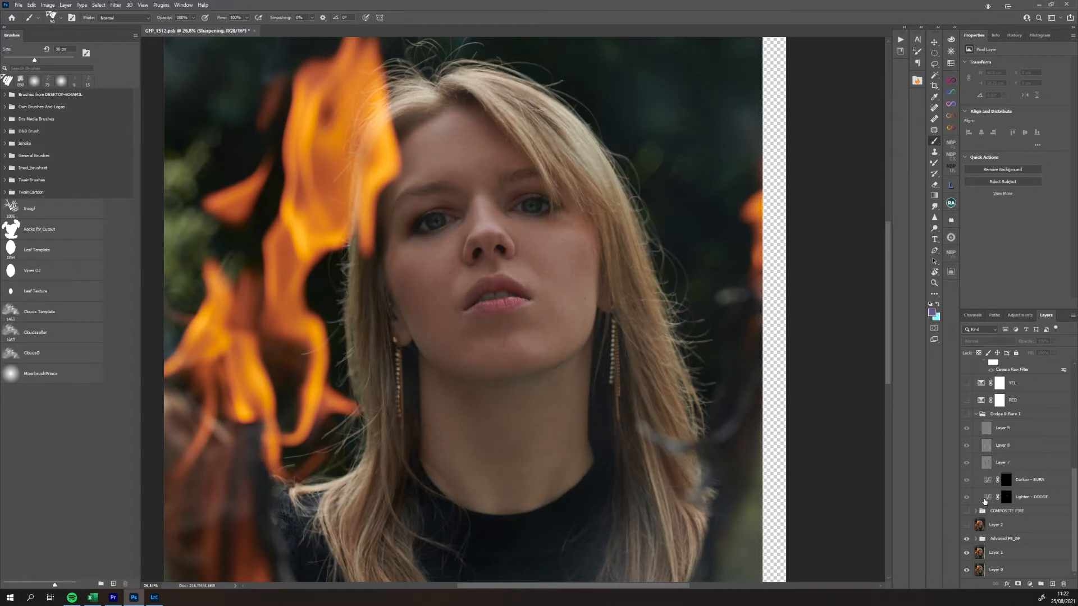
- Select Layer 2, expand the Advanced FS_GF group below it, and toggle Layer 2's visibility on and off
scroll(969, 538, "up", 1)
scroll(983, 536, "down", 1)
left_click(980, 529)
left_click(977, 539)
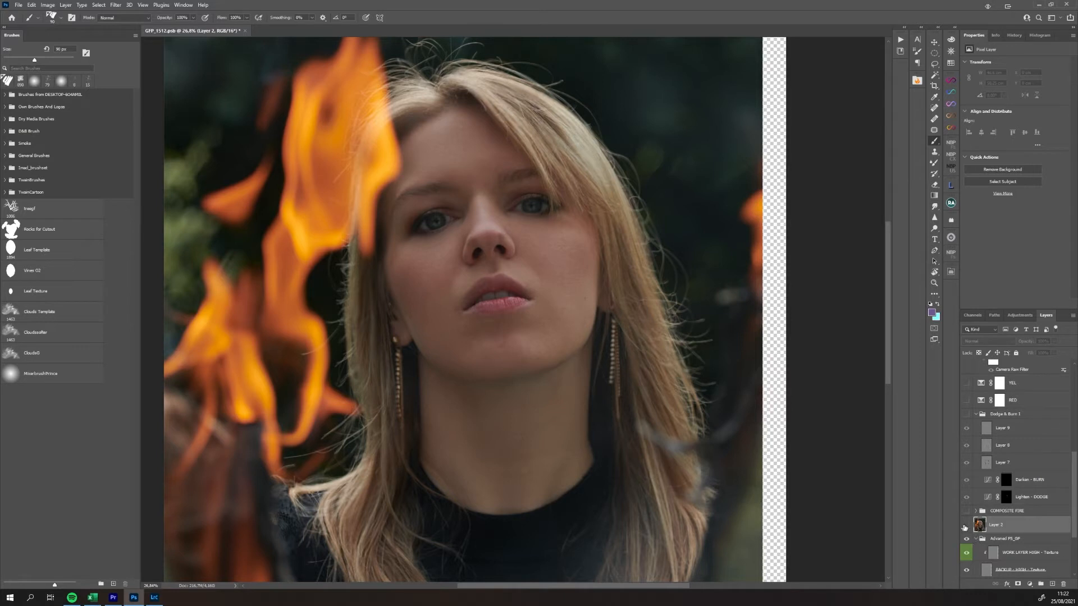
left_click(967, 525)
left_click(967, 525)
scroll(999, 539, "down", 2)
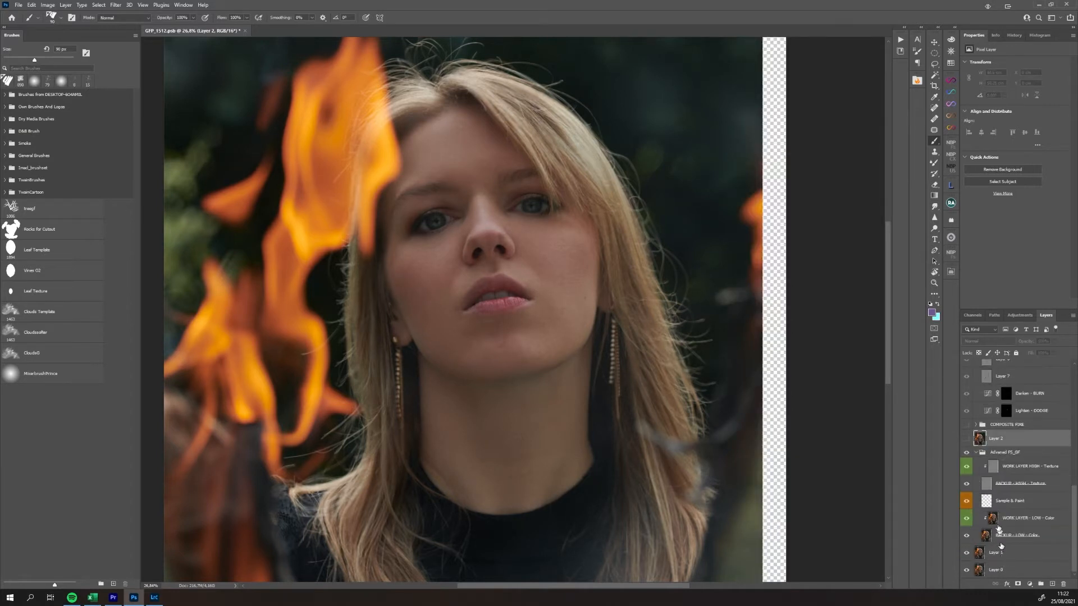
- Compare the portrait with and without the Advanced FS_GF group, and inspect the skin around nose and lips at 100% zoom
left_click(967, 452)
left_click(967, 453)
left_click(968, 452)
left_click(967, 452)
key("ctrl+plus")
key("ctrl+plus")
key("ctrl+plus")
key("ctrl+plus")
left_click_drag(610, 204, 623, 340)
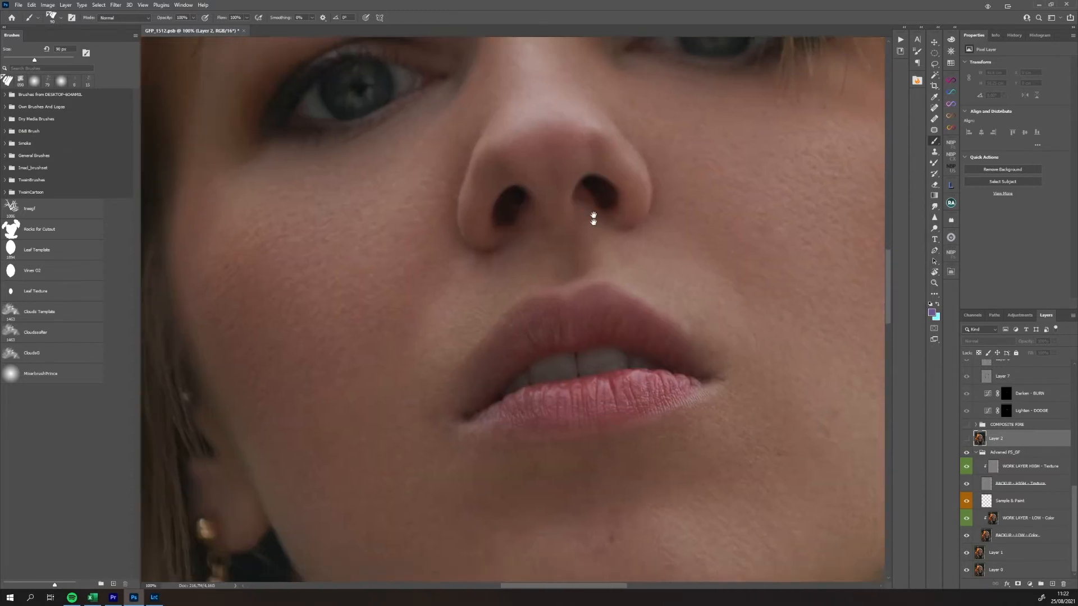
key("ctrl+0")
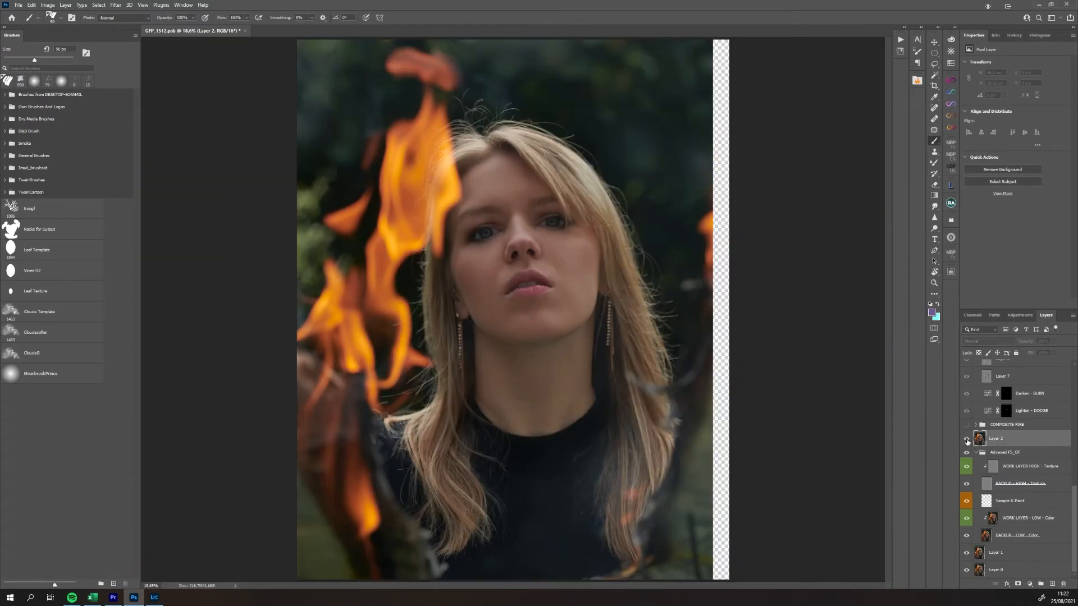
- Show Layer 2 briefly to check the filled canvas edge, hide it again, and select the Advanced FS_GF group
left_click(967, 439)
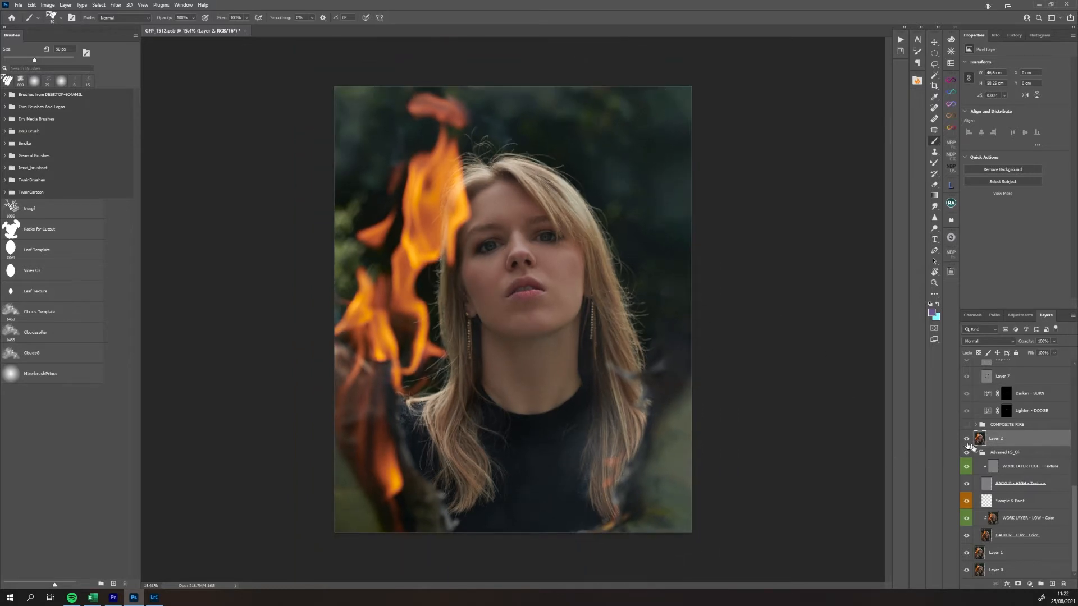
left_click(966, 439)
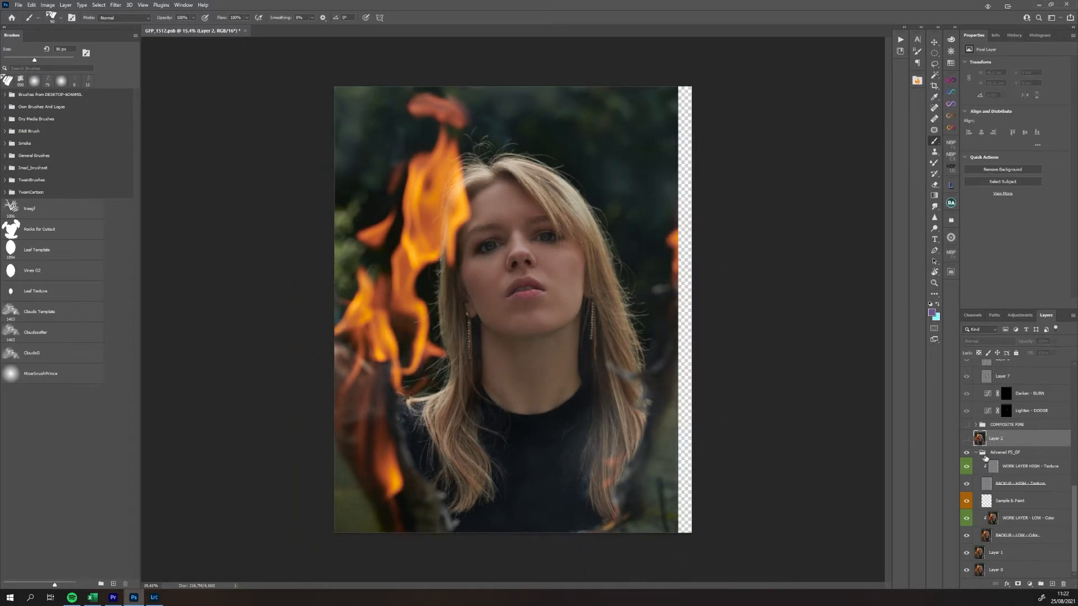
left_click(987, 454)
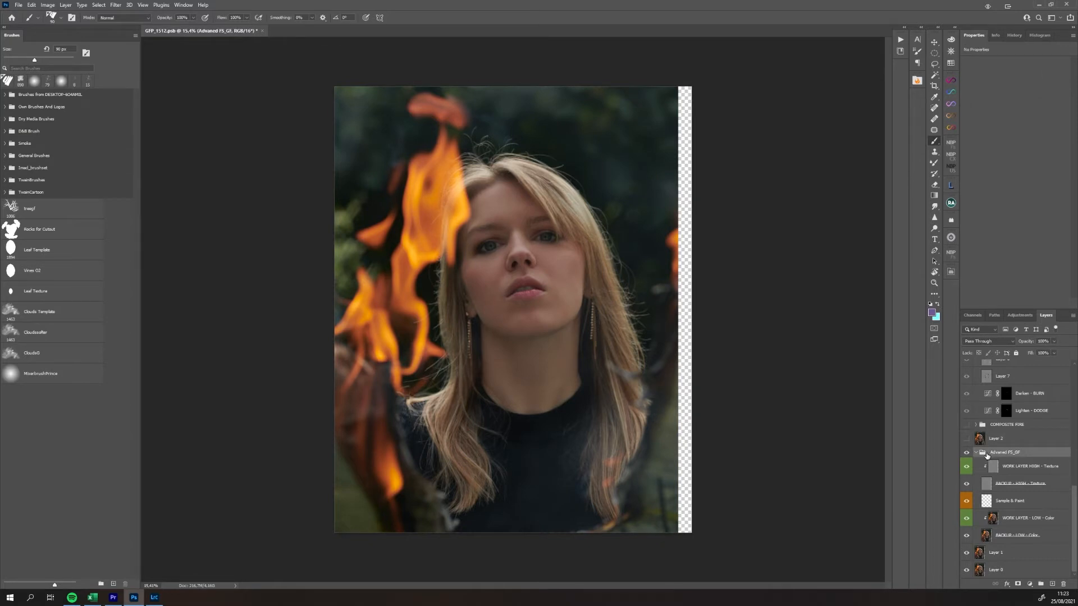
- Stamp the visible layers into a new layer above Advanced FS_GF and marquee-select a full-height strip along the portrait's right edge
key("ctrl+shift+alt+e")
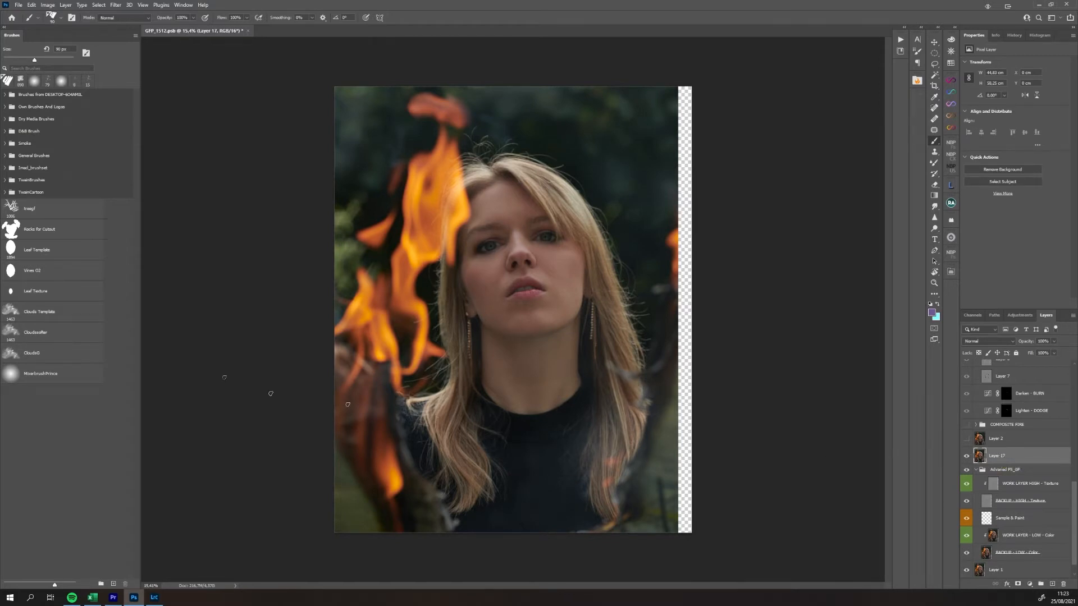
left_click(935, 53)
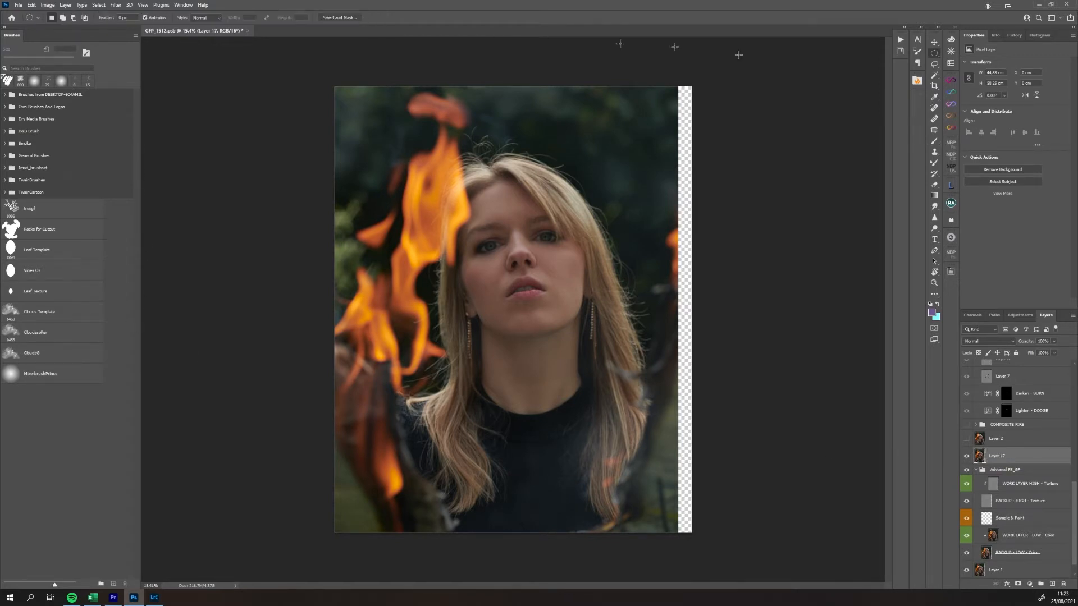
right_click(934, 55)
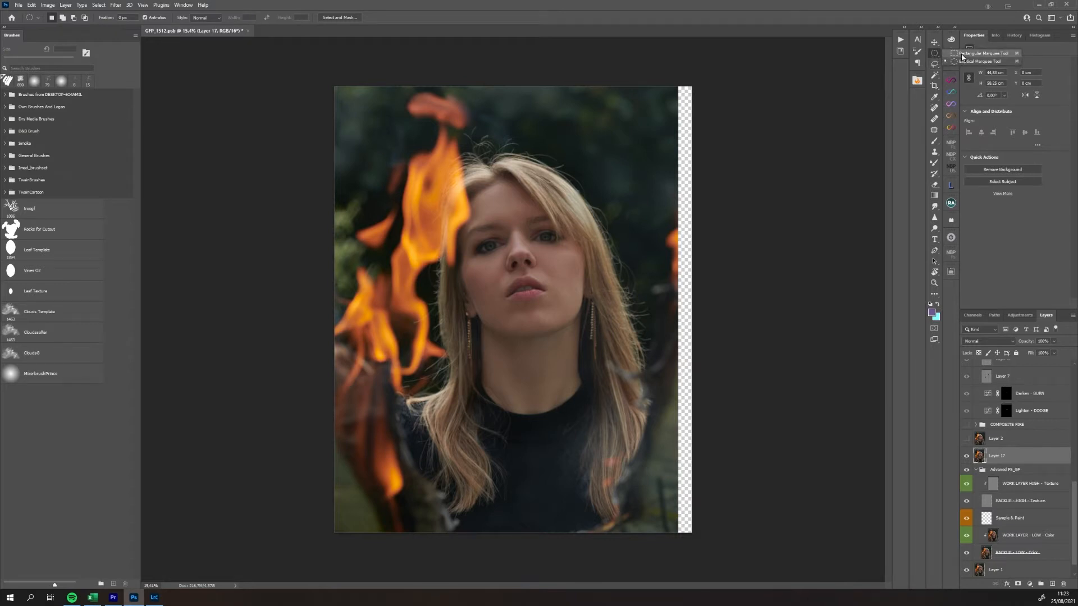
left_click(962, 56)
left_click_drag(647, 78, 794, 562)
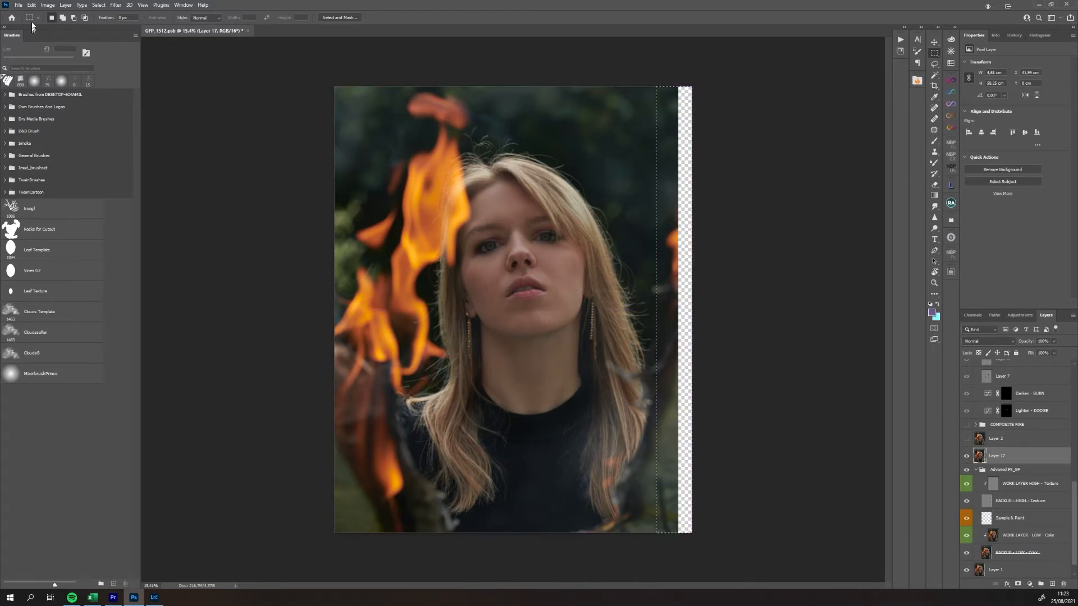
- Try stretching the selected strip over the transparent canvas edge with Content-Aware Scale, and delete the stamped layer
left_click(32, 6)
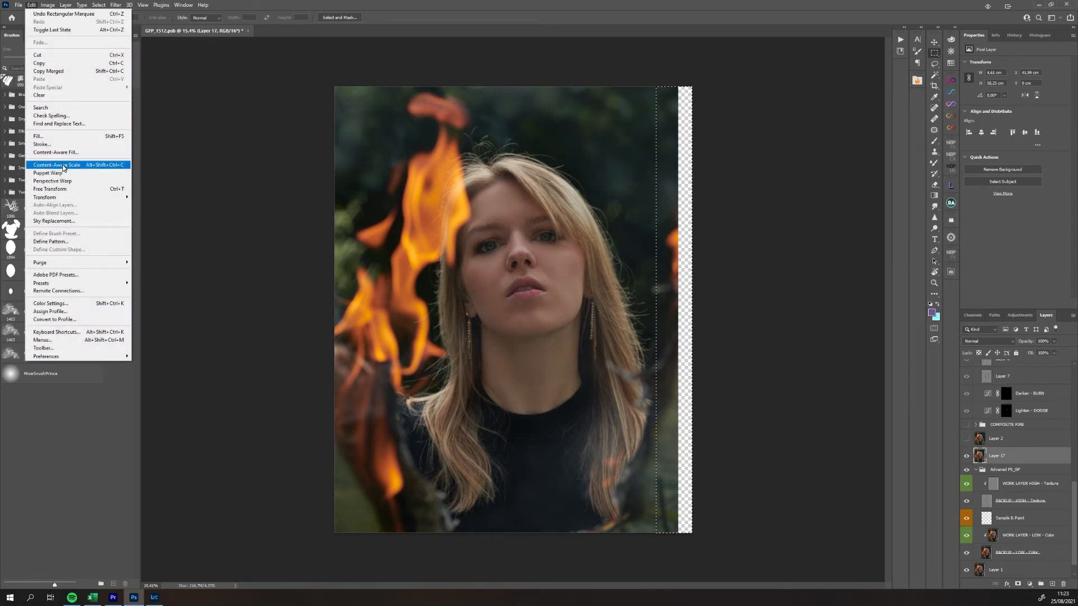
left_click(63, 166)
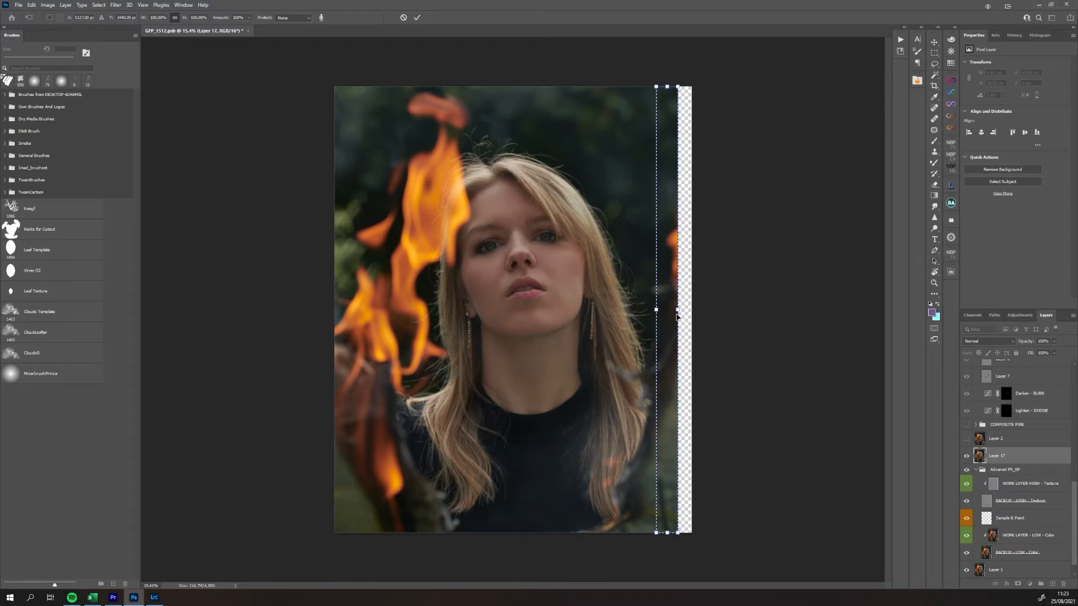
left_click_drag(676, 309, 714, 309)
key("Return")
key("ctrl+d")
key("Delete")
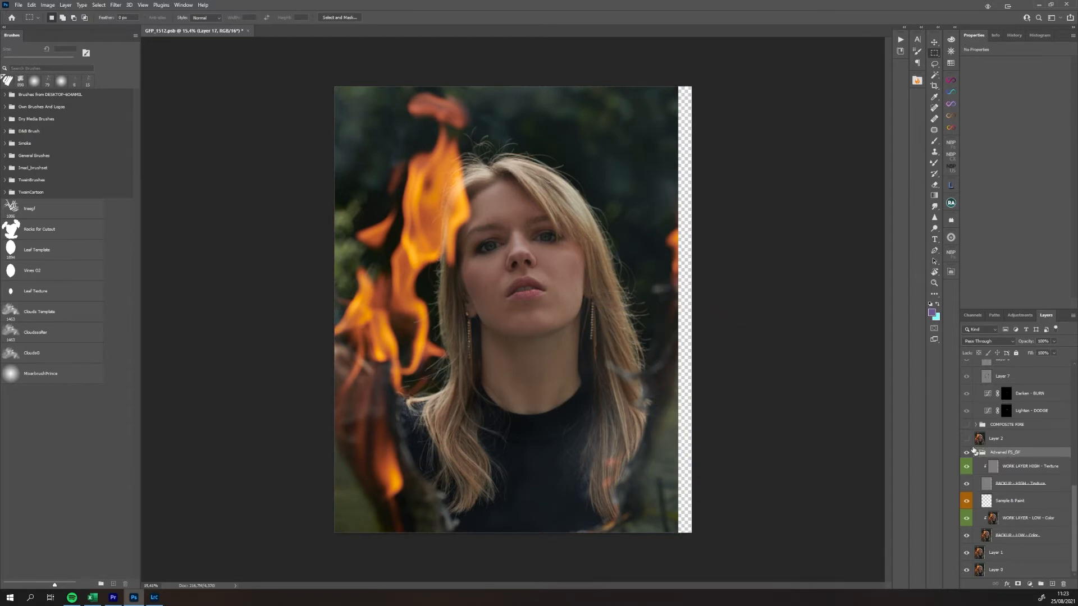
- Make Layer 2 visible again and select it to view the portrait with its extended canvas edge
left_click(966, 438)
left_click(1002, 440)
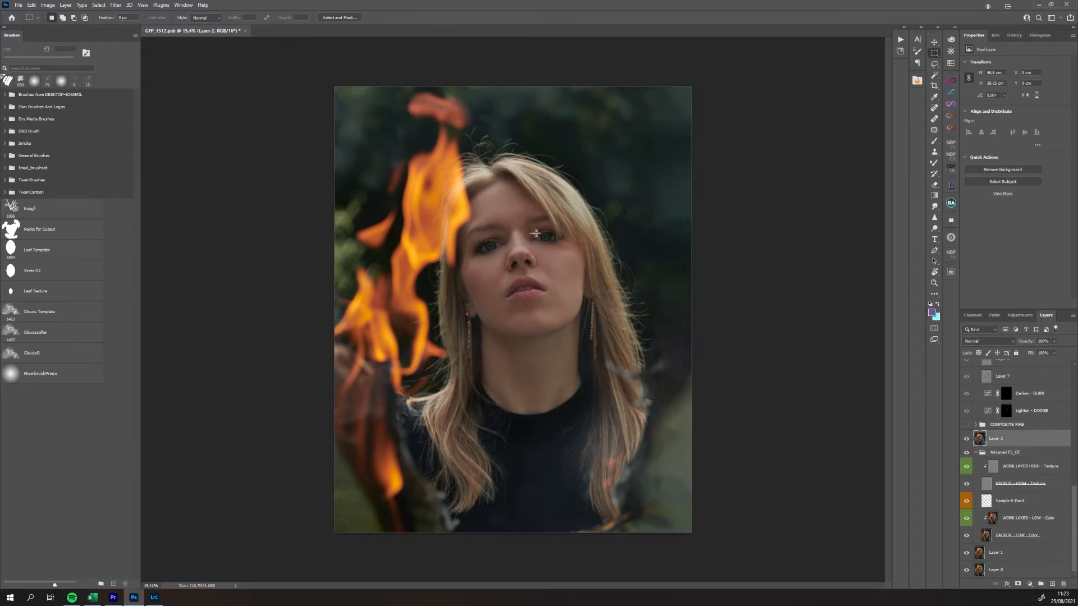
scroll(535, 233, "down", 2)
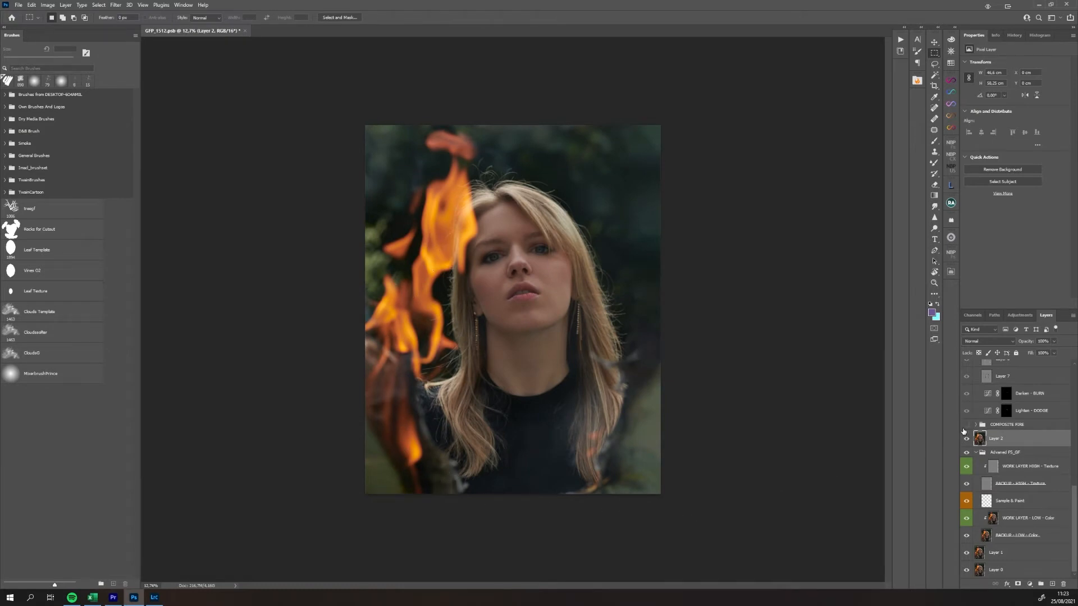
- Compare the portrait with and without the COMPOSITE FIRE group, leave the group visible, and expand it
left_click(966, 426)
left_click(967, 425)
left_click(967, 425)
left_click(966, 425)
left_click(966, 425)
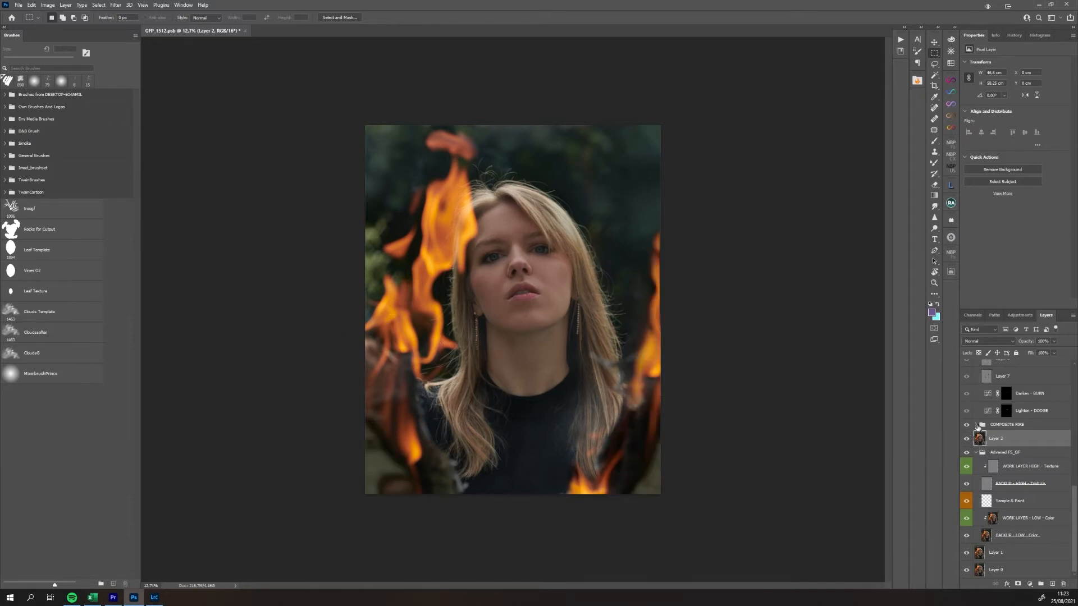
left_click(978, 425)
left_click(977, 425)
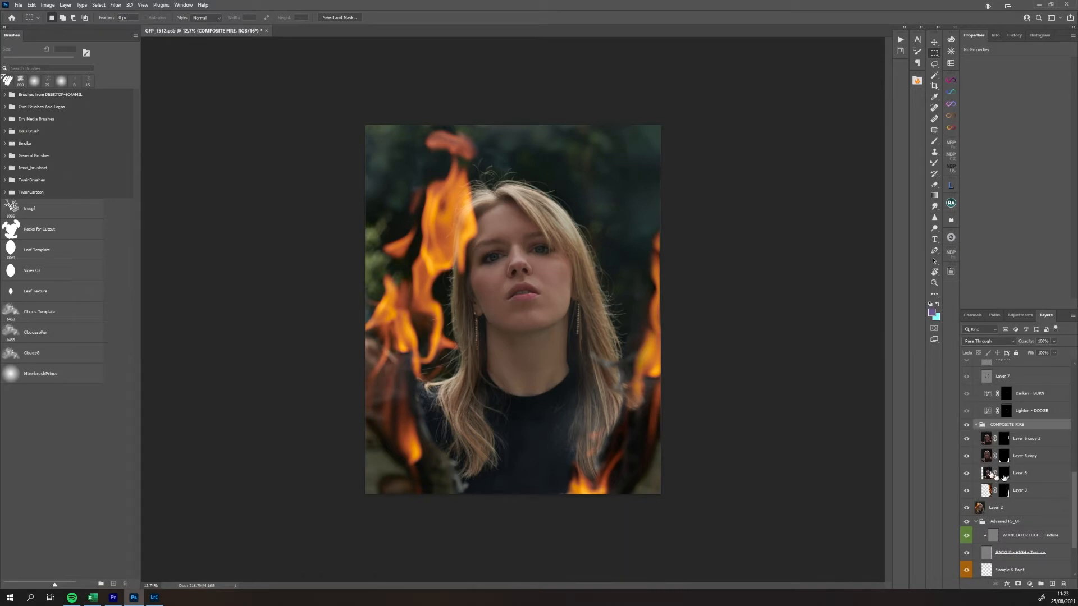
- Isolate Layer 6, Layer 6 copy, Layer 6 copy 2 and Layer 3 one at a time to inspect each fire source
left_click(966, 474, "alt")
left_click(966, 474, "alt")
left_click(965, 456, "alt")
left_click(966, 456, "alt")
left_click(965, 439, "alt")
left_click(966, 438, "alt")
left_click(967, 490, "alt")
left_click(967, 491, "alt")
- Inspect the layer masks of Layer 3 and Layer 6, viewing Layer 6's mask also as a red overlay, and select Layer 6 copy's mask
left_click(1005, 491, "alt")
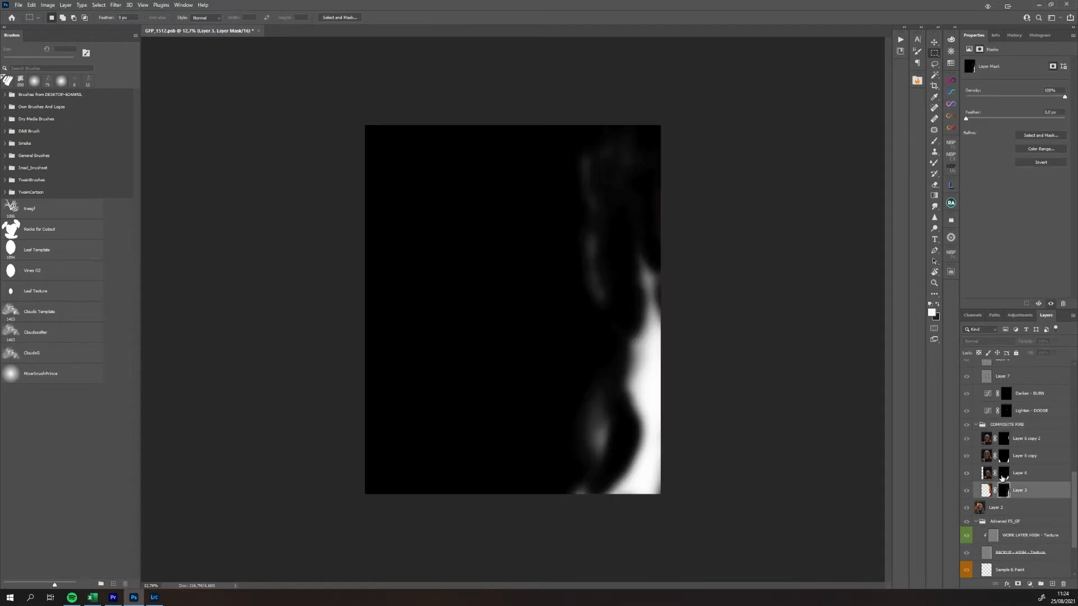
left_click(1005, 476)
left_click(1004, 477, "alt")
left_click(1004, 477, "alt")
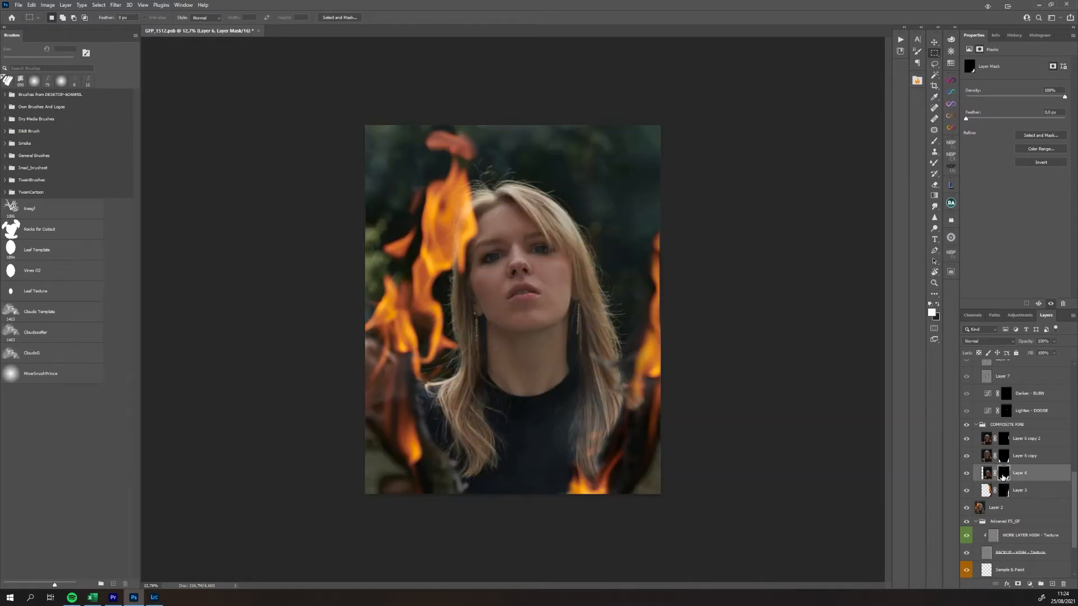
left_click(1004, 477, "alt+shift")
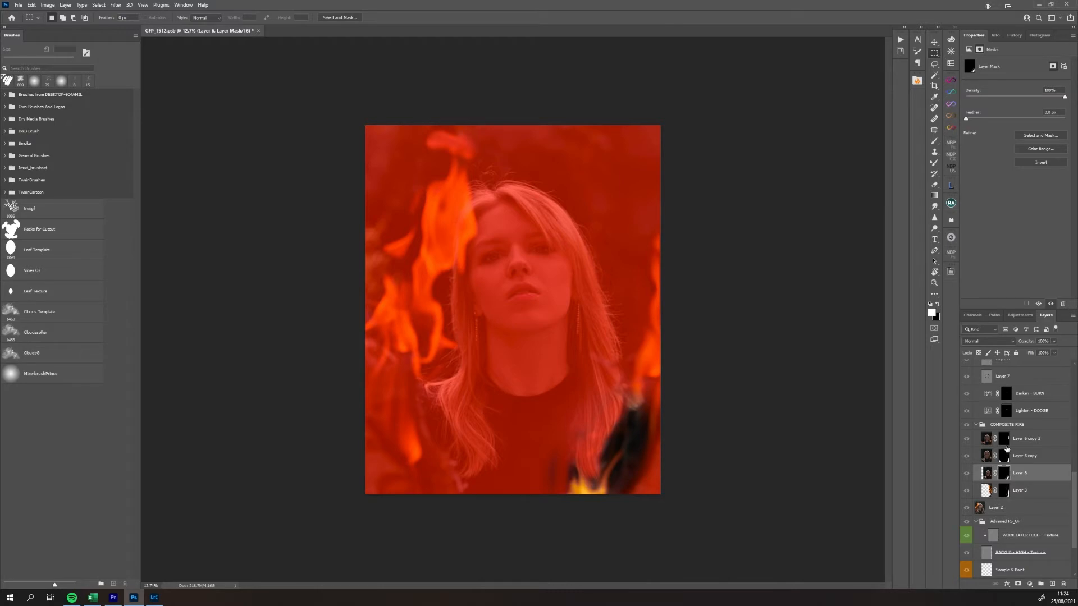
left_click(1004, 457)
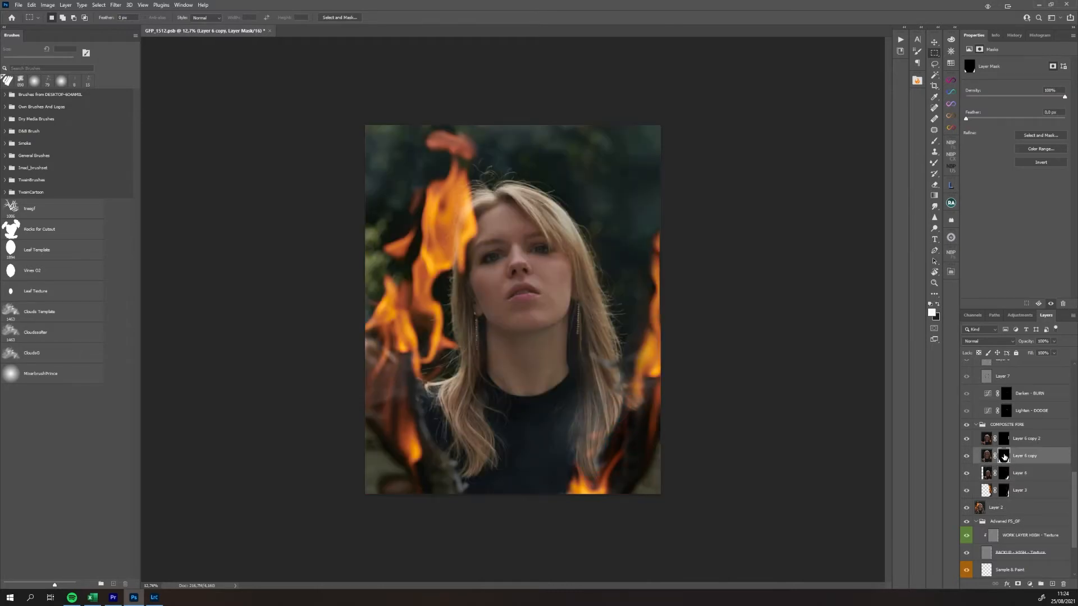
- Collapse the COMPOSITE FIRE group and compare the portrait once more with the group hidden and shown
left_click(975, 425)
left_click(966, 425)
left_click(966, 425)
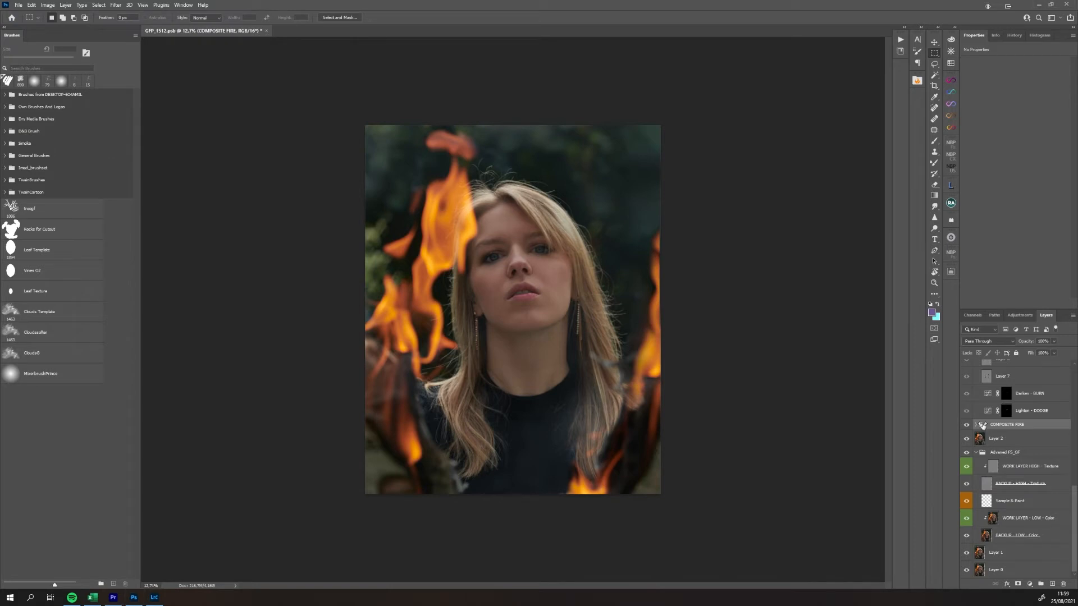
- Turn on the Dodge & Burn 1 group, compare the portrait with and without it, and leave it visible
scroll(983, 406, "up", 5)
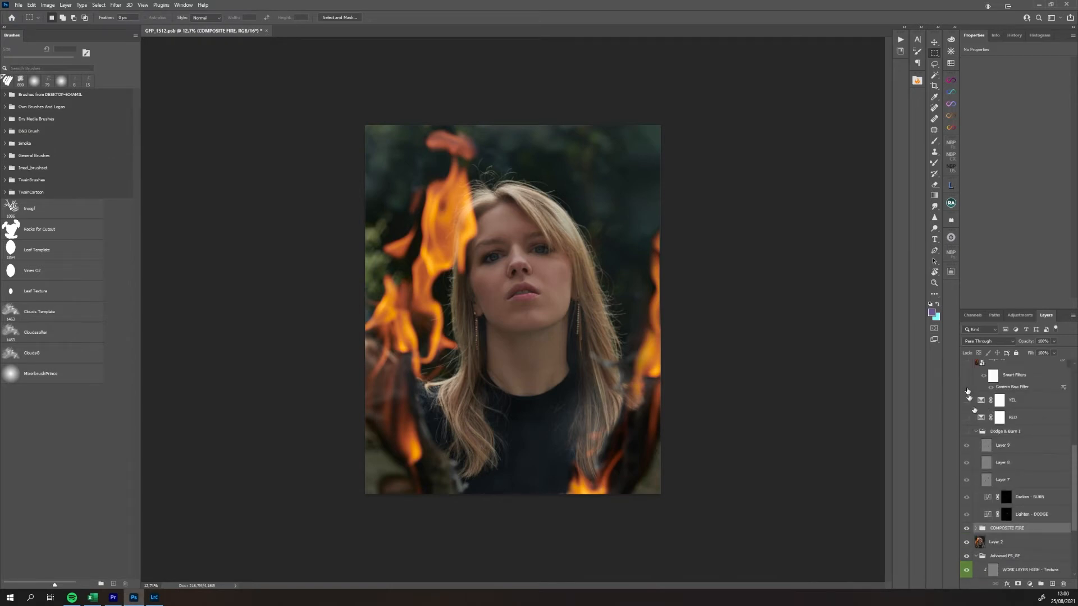
left_click(967, 432)
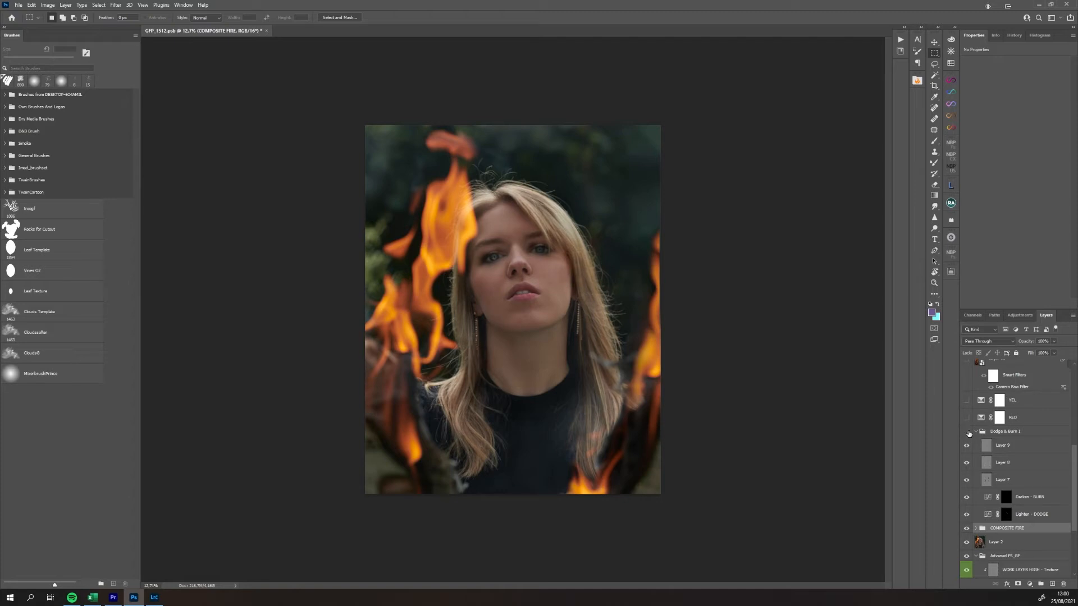
left_click(967, 432)
left_click(968, 432)
left_click(967, 431)
left_click(968, 431)
left_click(967, 432)
left_click(967, 432)
- Examine the curves of the Lighten - DODGE and Darken - BURN adjustment layers and look over the layers above them
left_click(1019, 515)
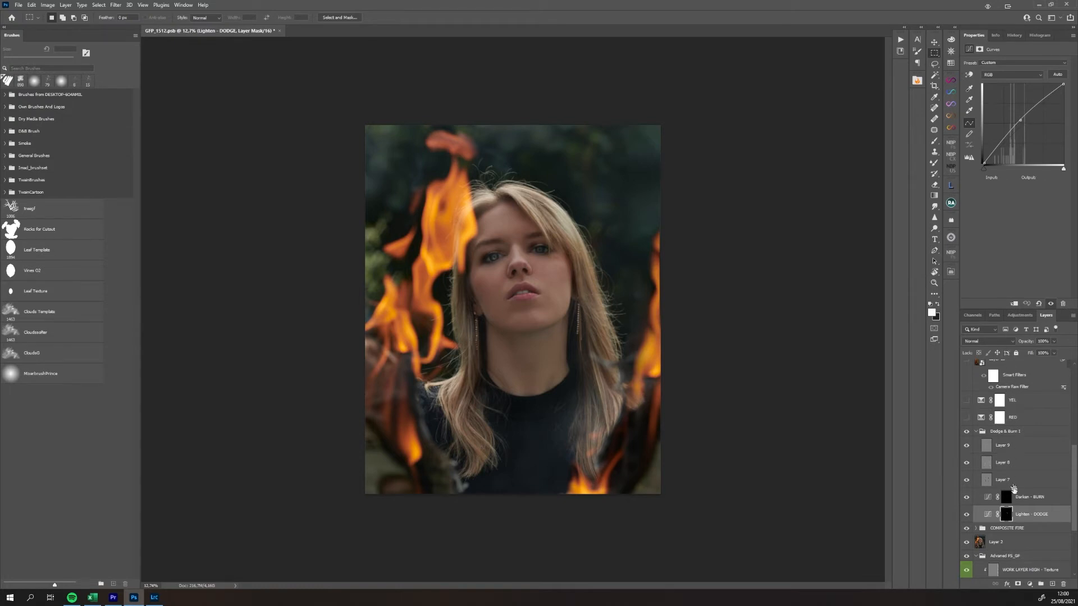
left_click(1043, 499)
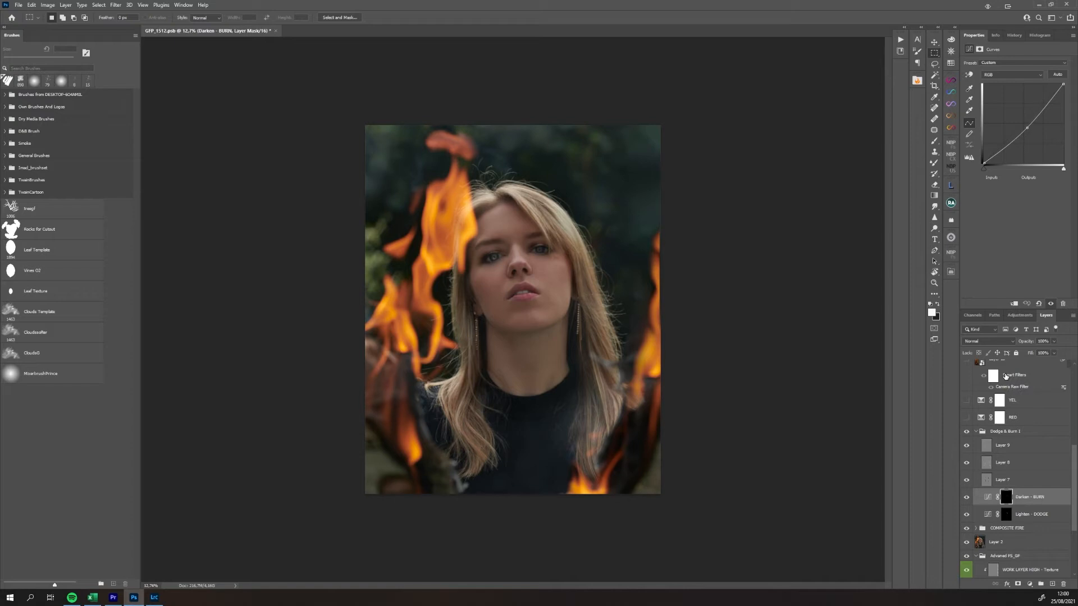
left_click(1022, 517)
left_click(1022, 507)
scroll(1022, 506, "up", 5)
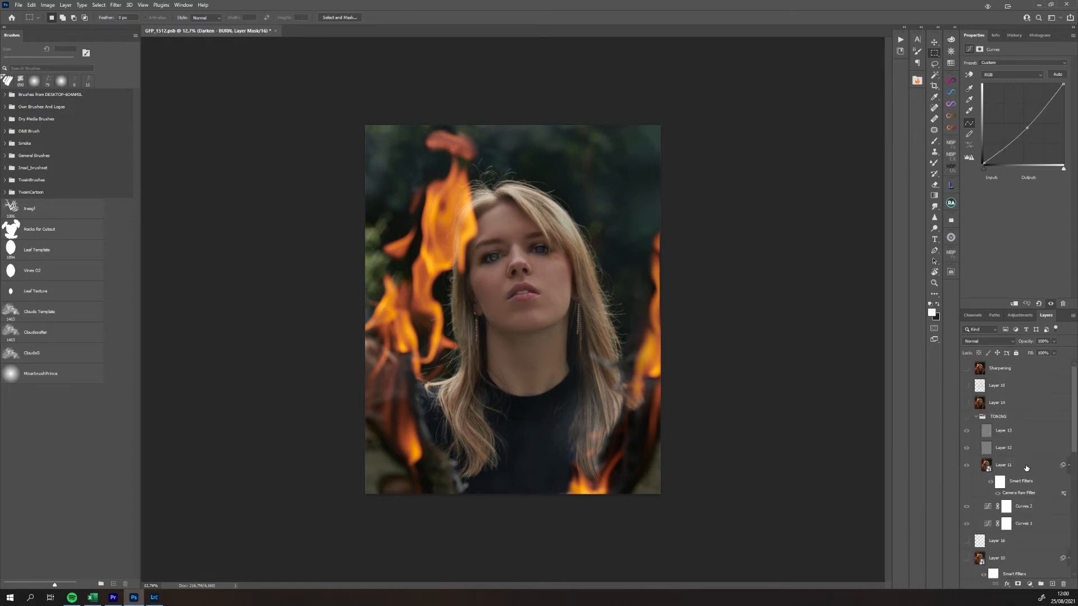
scroll(1036, 415, "down", 5)
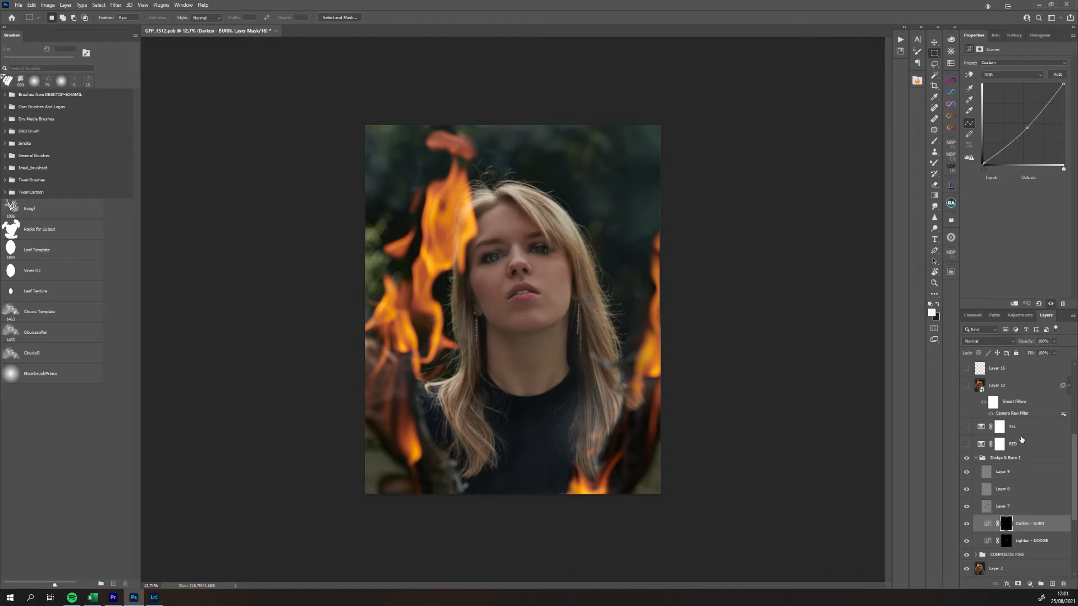
- Step through Darken - BURN, Layer 7 and Layer 8 in the Dodge & Burn 1 group to review their settings
left_click(1011, 506)
left_click(1028, 524)
left_click(1010, 505)
left_click(1009, 486)
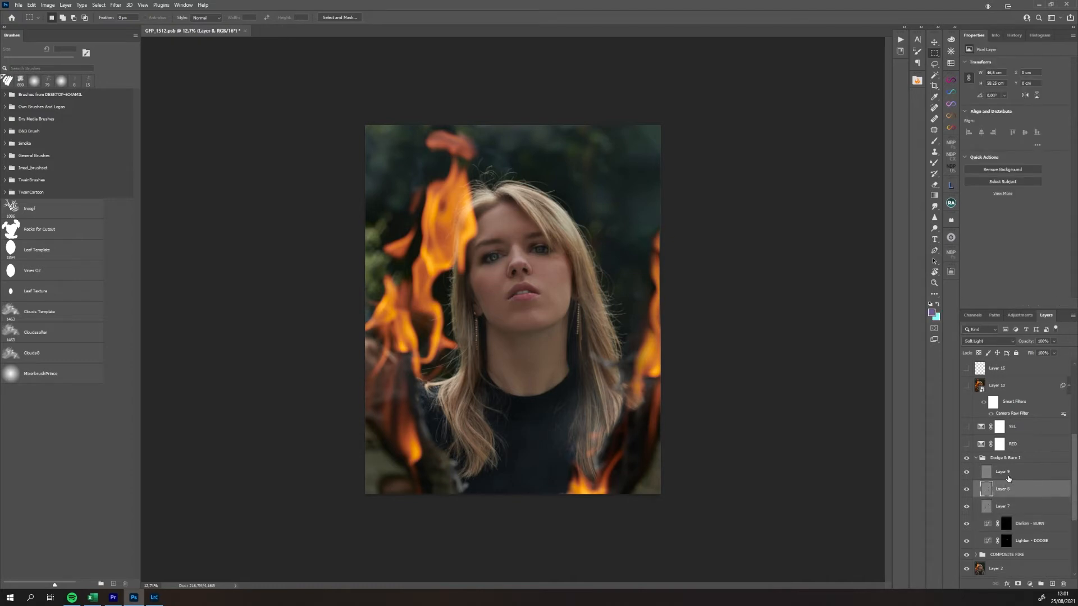
- Create a new layer filled with 50% gray in Soft Light blend mode above Layer 9 in the Dodge & Burn 1 group
left_click(1009, 475)
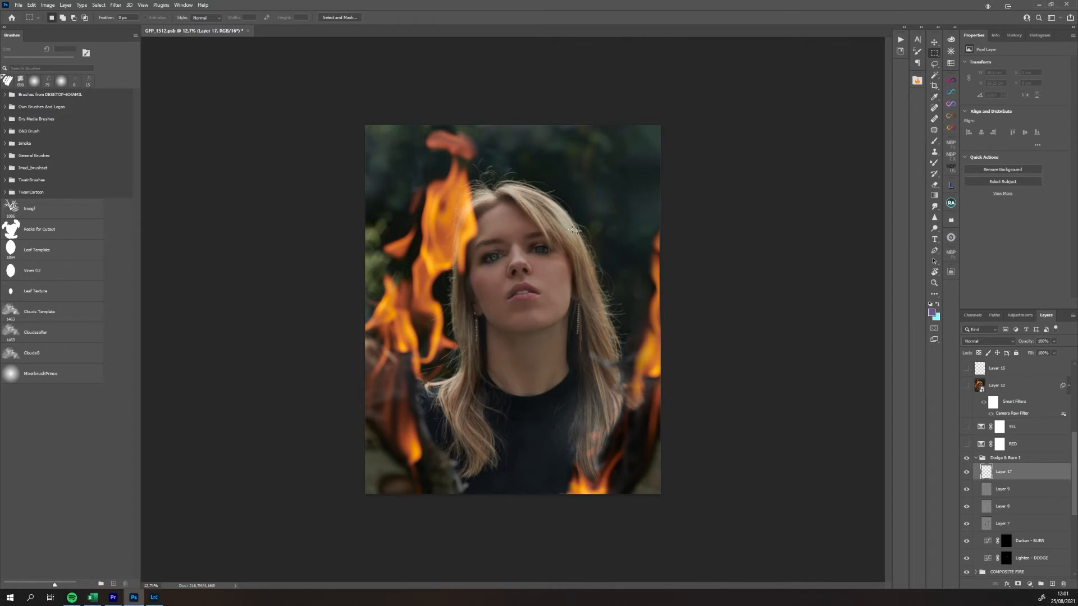
left_click(29, 6)
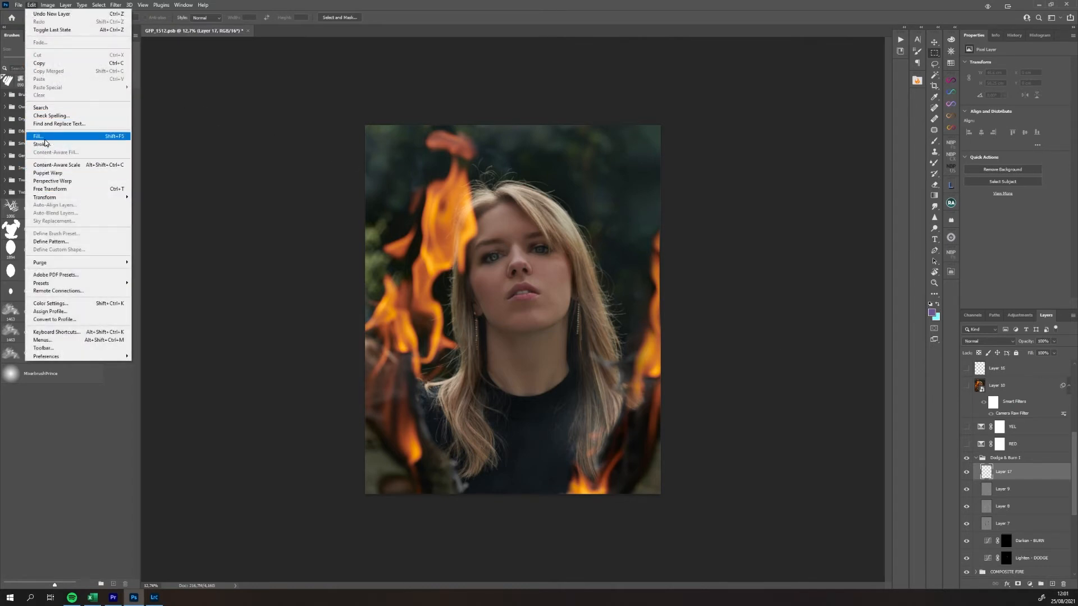
left_click(38, 136)
left_click_drag(230, 200, 572, 140)
left_click(584, 154)
left_click(585, 226)
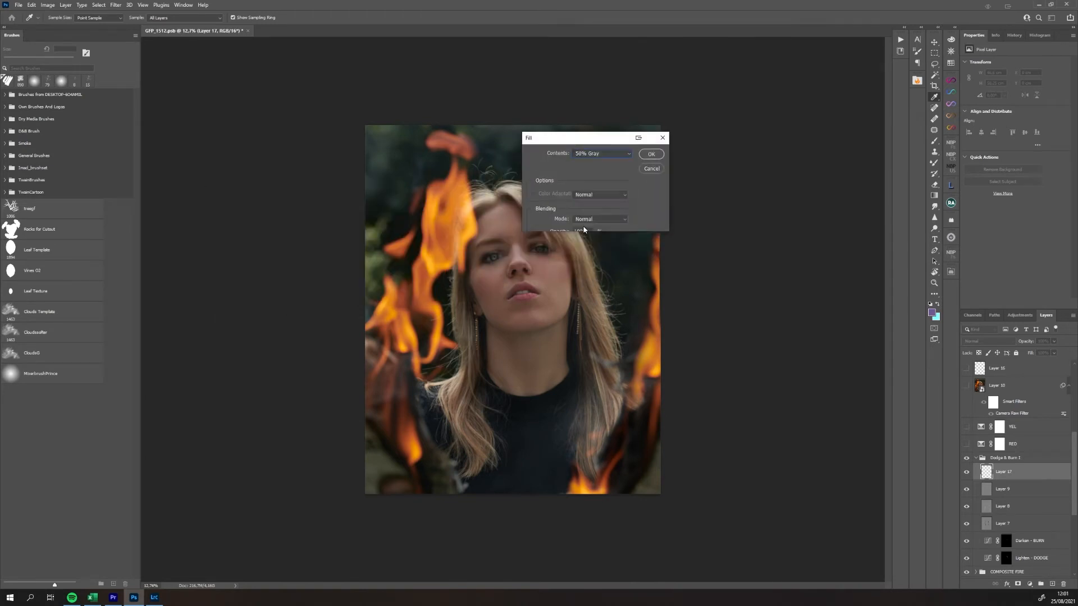
left_click(651, 155)
key("m")
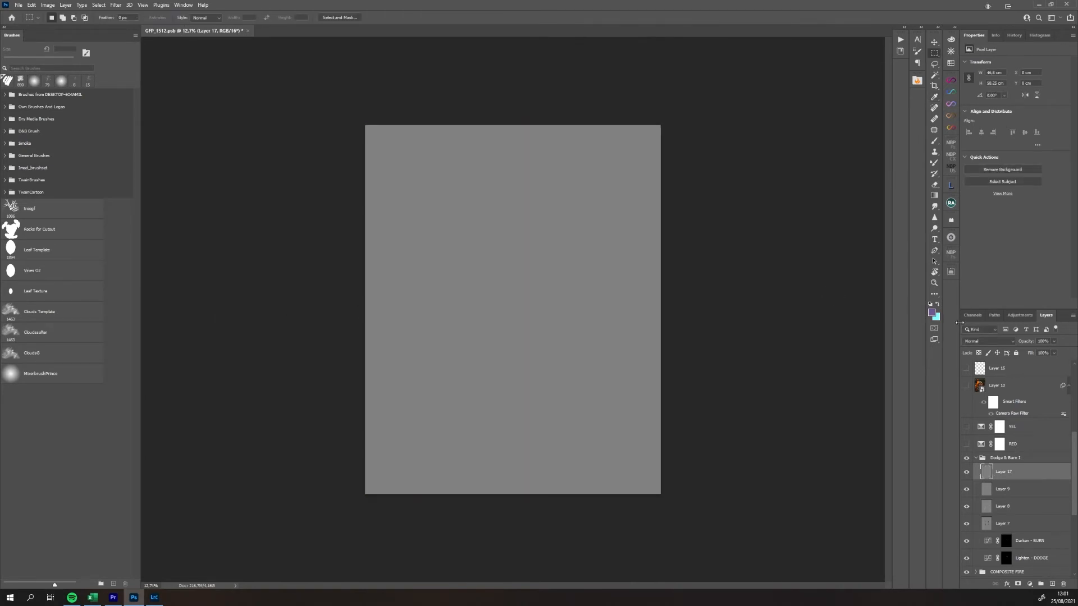
left_click(983, 342)
left_click(974, 449)
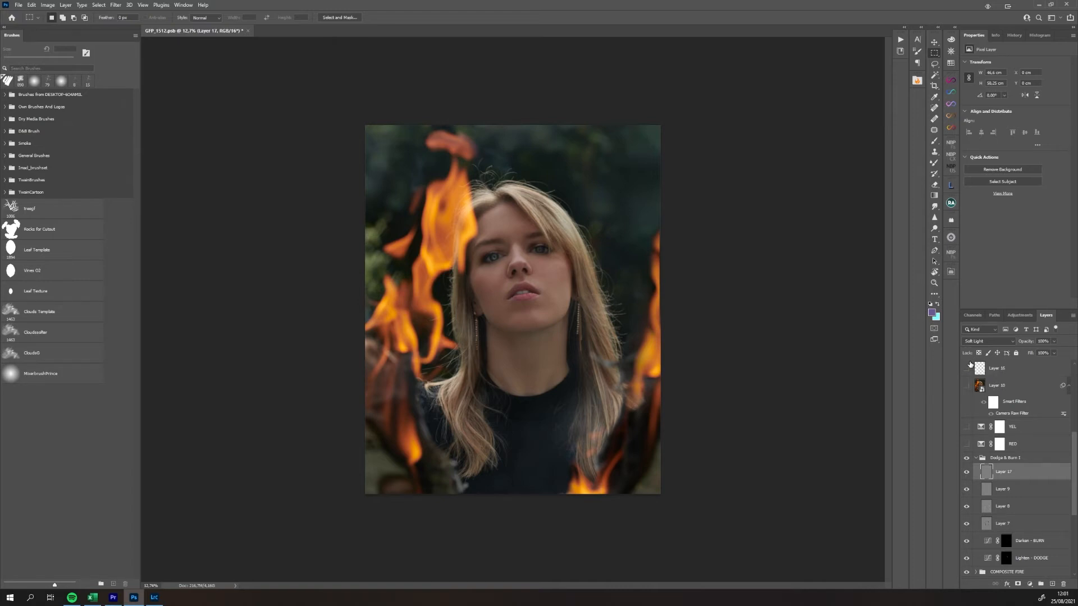
- Isolate Layer 7, Layer 8, Layer 9 and the new gray layer one at a time to inspect their dodge and burn content
left_click(1009, 522)
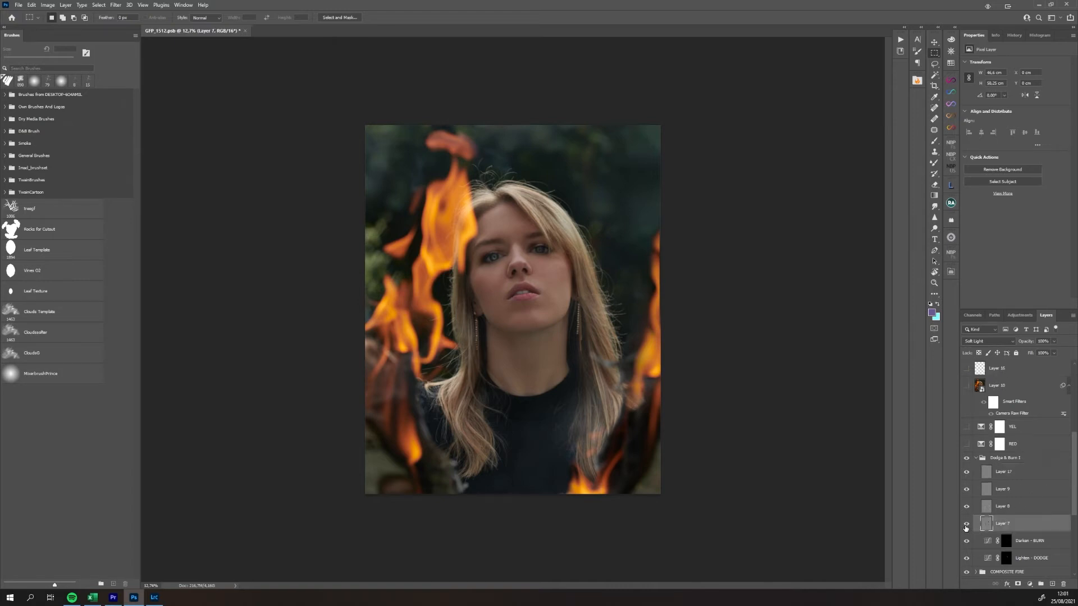
left_click(967, 525, "alt")
left_click(966, 526, "alt")
left_click(967, 509, "alt")
left_click(967, 509, "alt")
left_click(967, 491, "alt")
left_click(967, 491, "alt")
left_click(967, 473, "alt")
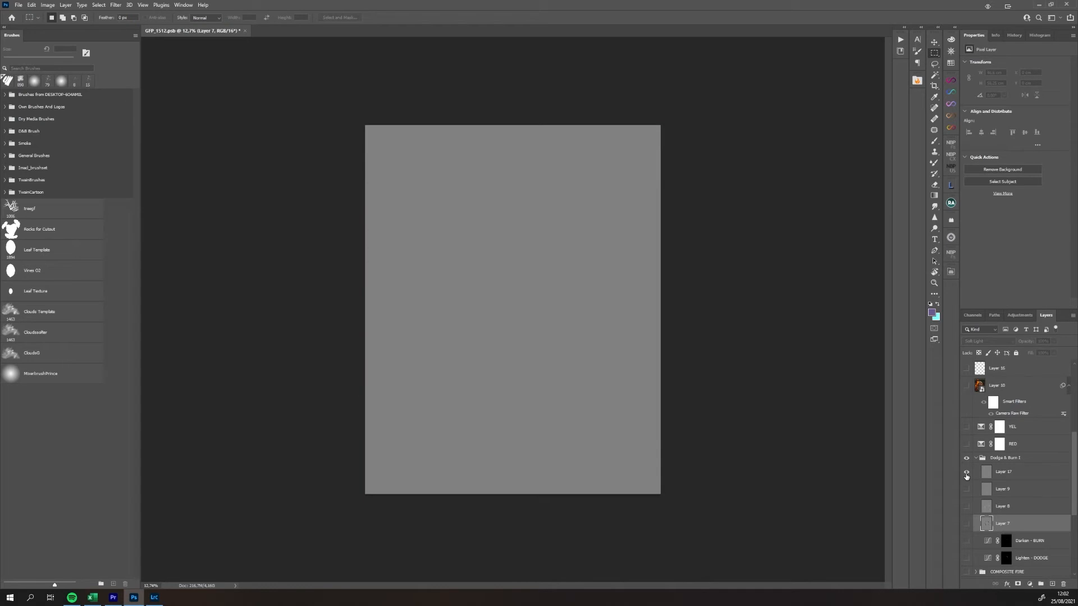
left_click(967, 475, "alt")
left_click(967, 475)
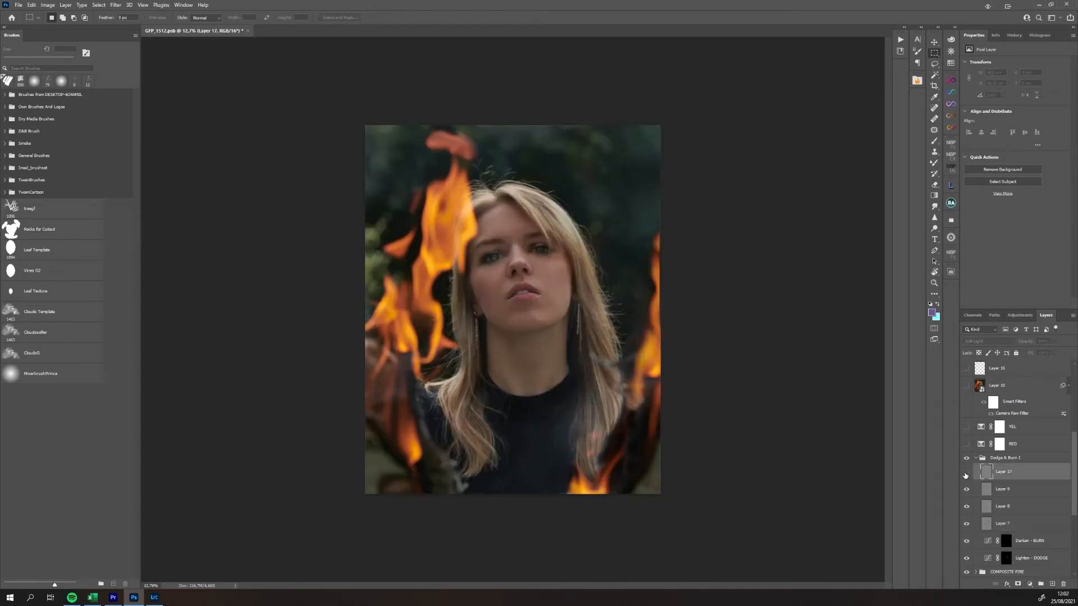
- Select the Dodge & Burn 1 group and look over the layer stack above it, including the RED and YEL adjustments
left_click(998, 459)
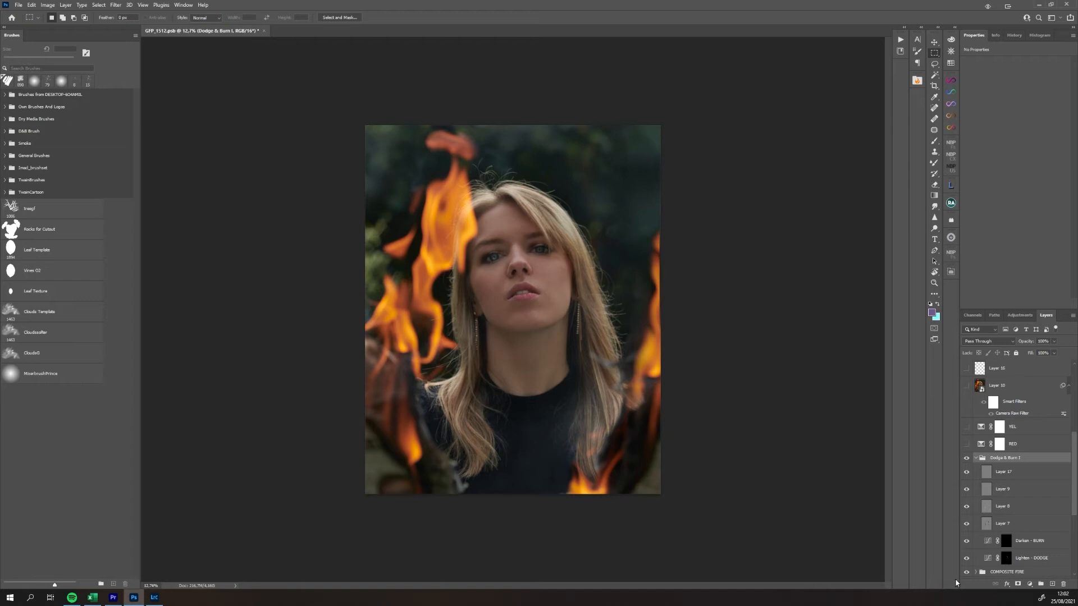
scroll(1025, 506, "down", 2)
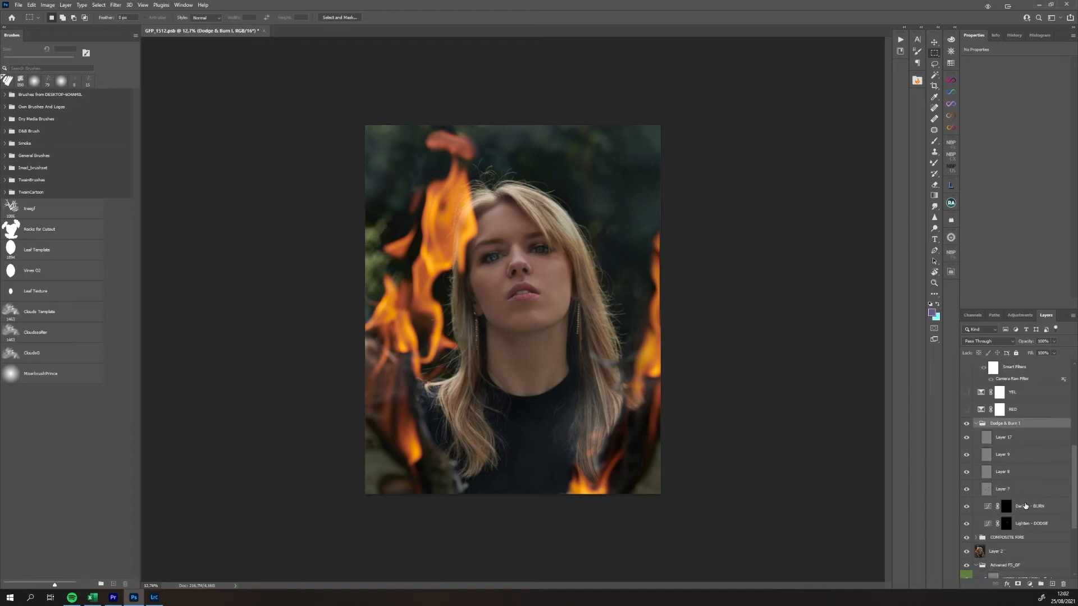
scroll(1025, 506, "up", 5)
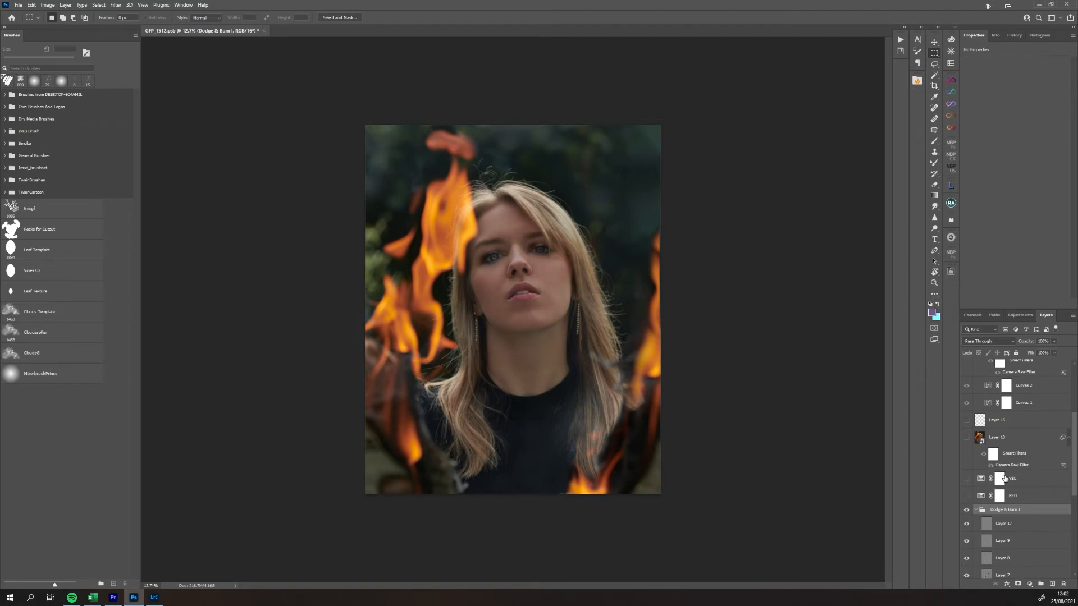
scroll(1005, 477, "up", 7)
scroll(1011, 404, "down", 9)
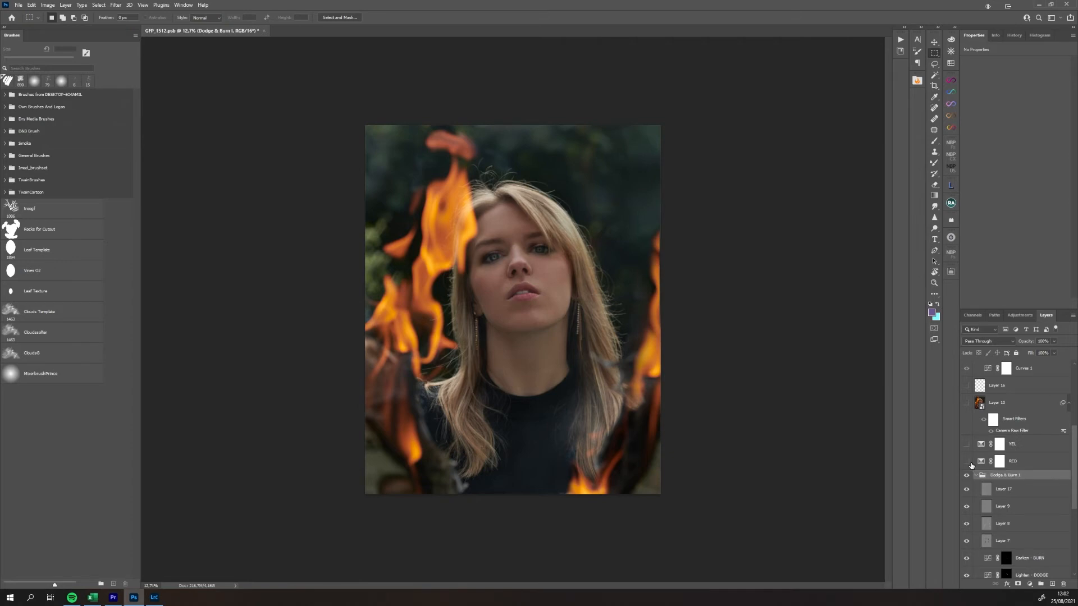
- Turn on the RED and YEL selective color adjustment layers and open each one's settings for review
left_click(967, 462)
left_click(982, 462)
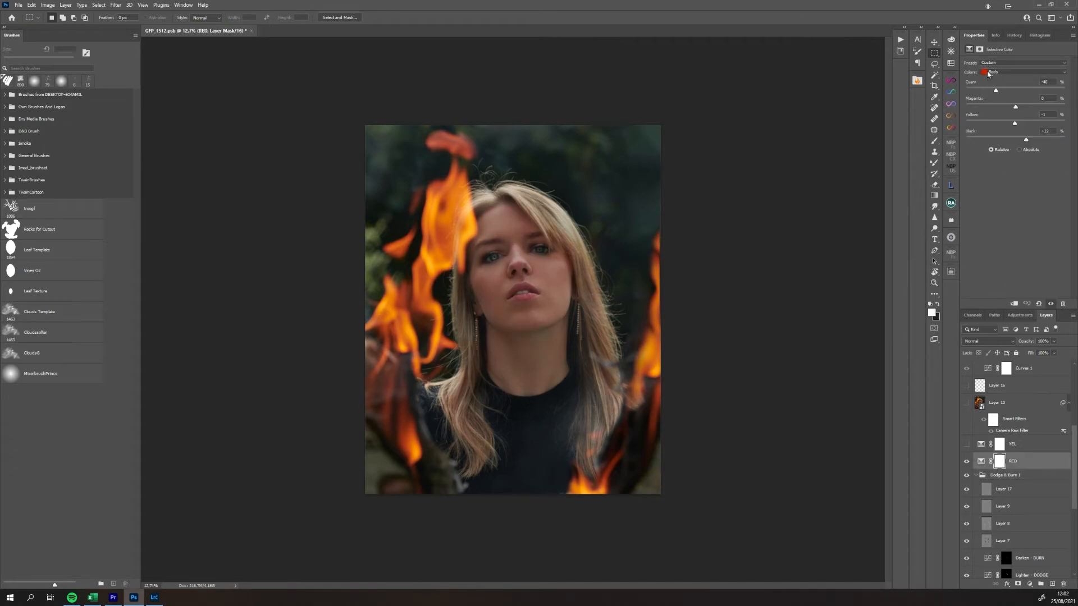
left_click(966, 445)
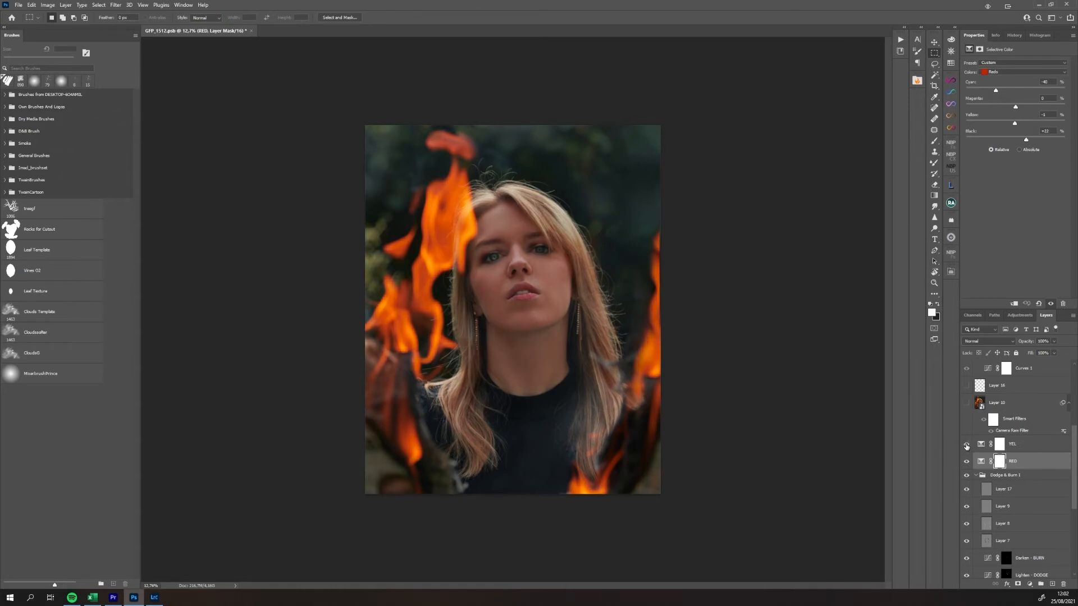
left_click(998, 448)
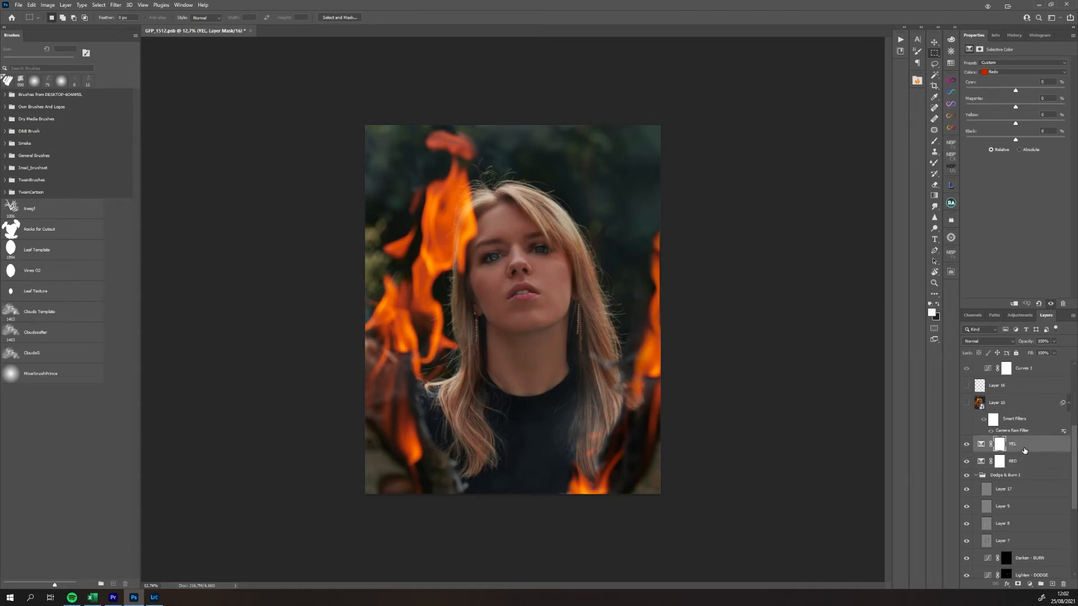
- Stamp the visible layers into a new layer above YEL and look at it in the Camera Raw Filter without applying changes
scroll(1033, 461, "down", 1)
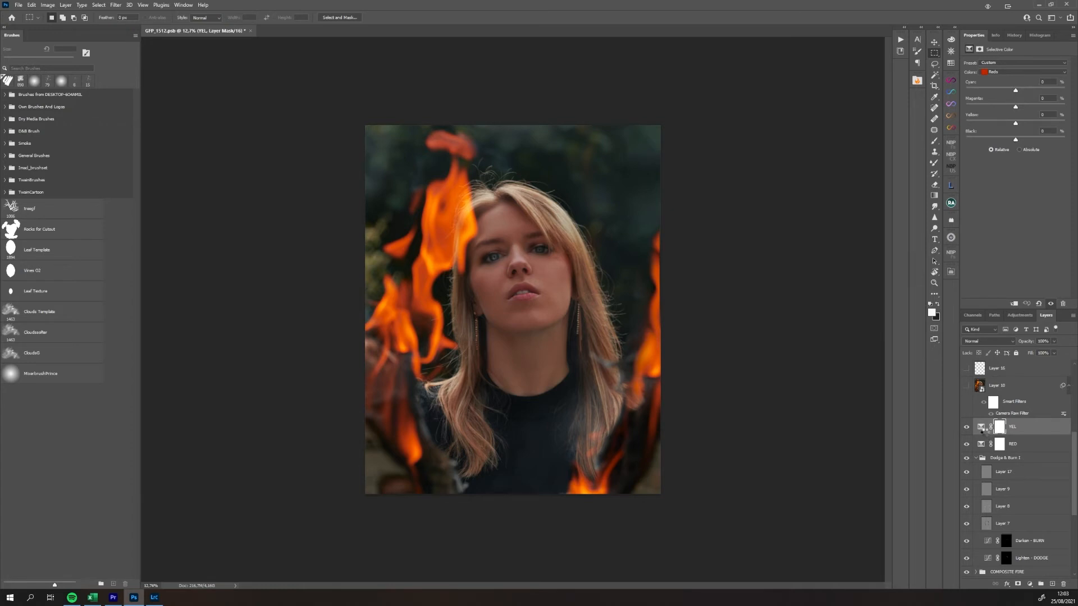
key("ctrl+shift+alt+e")
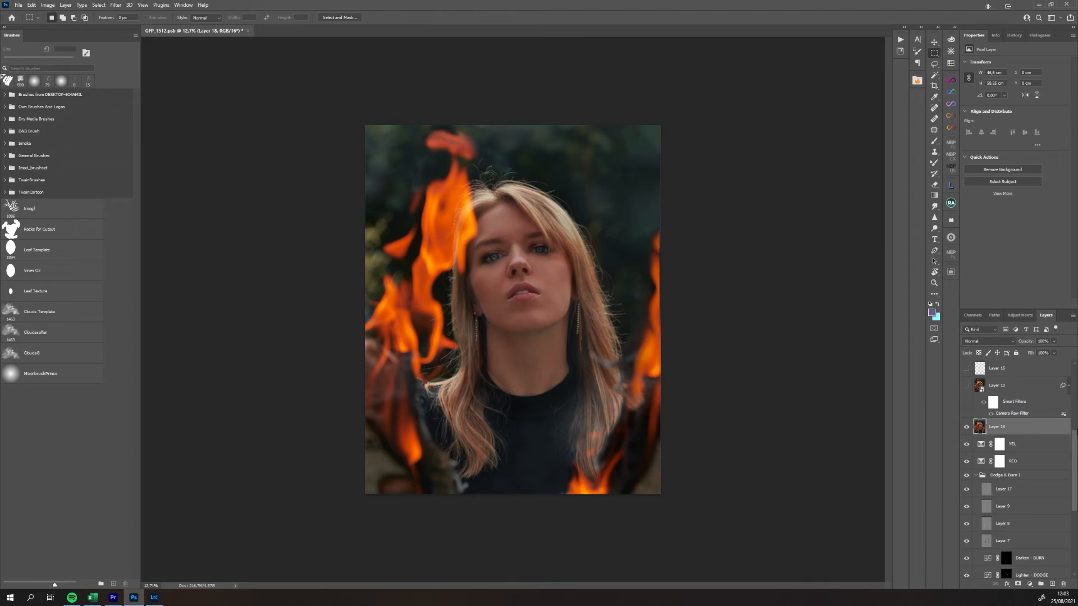
left_click(116, 5)
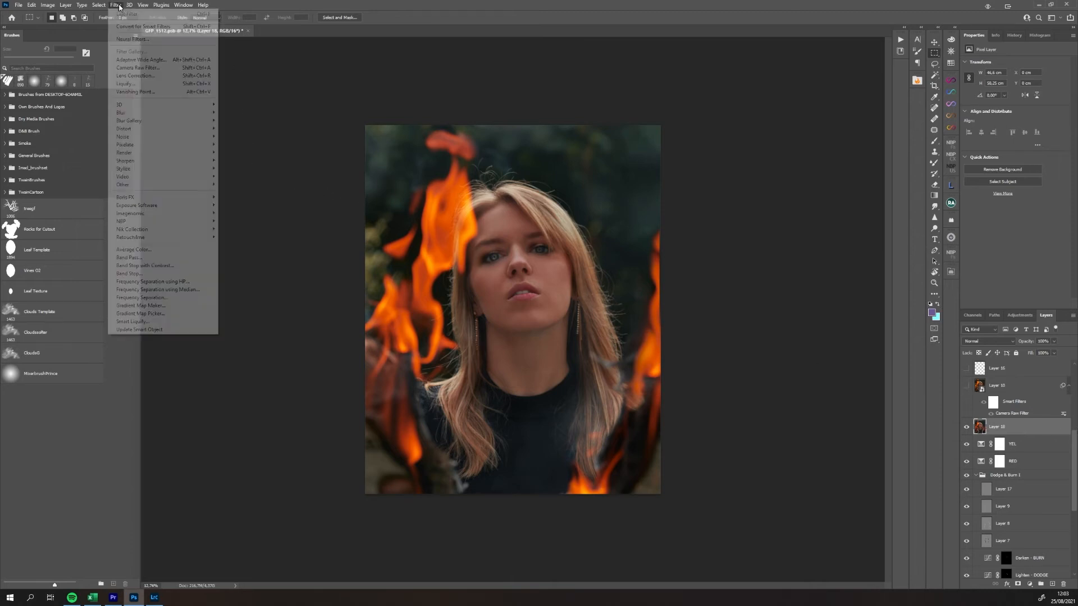
left_click(141, 69)
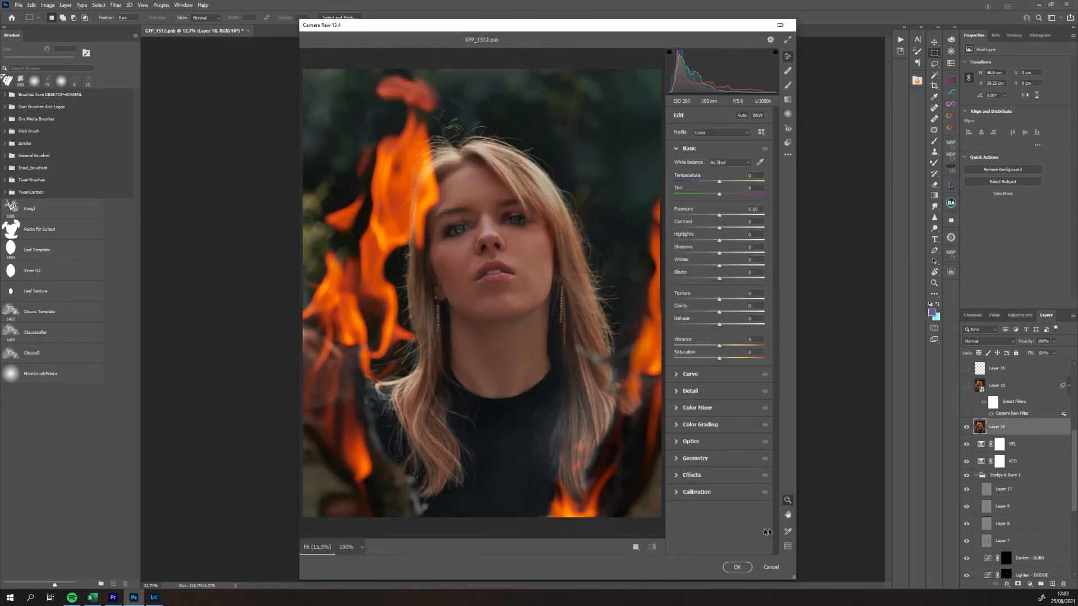
left_click(771, 568)
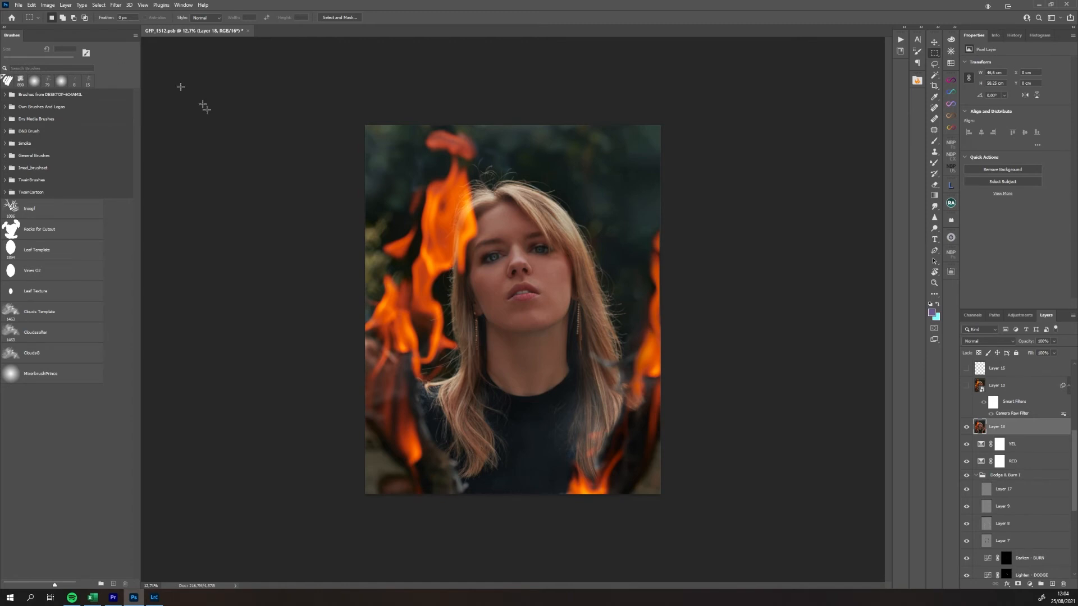
- Convert the stamped layer above YEL for smart filters and hide it
left_click(116, 7)
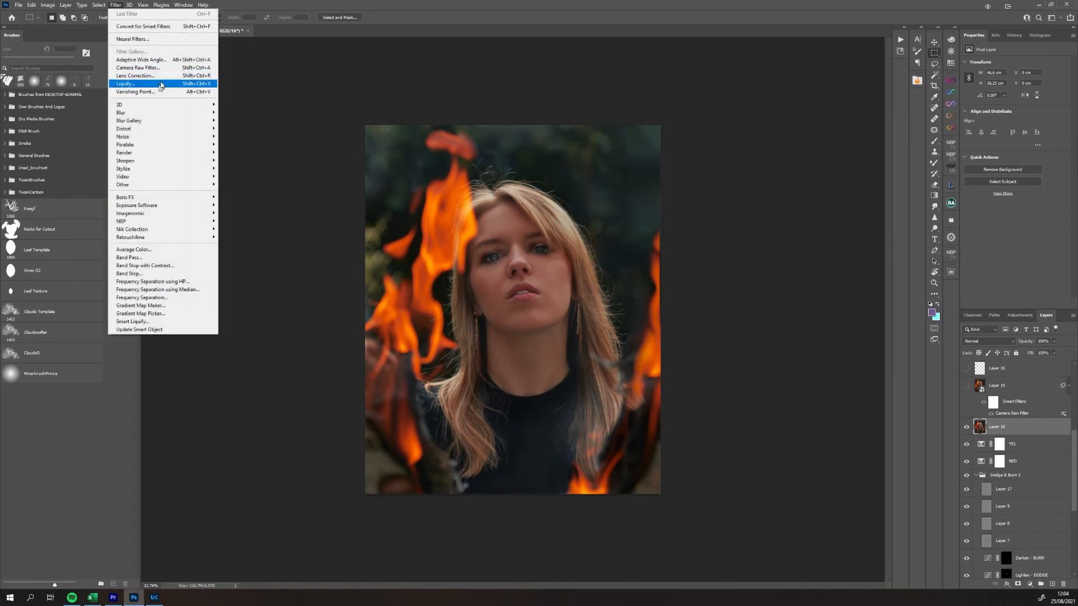
left_click(167, 27)
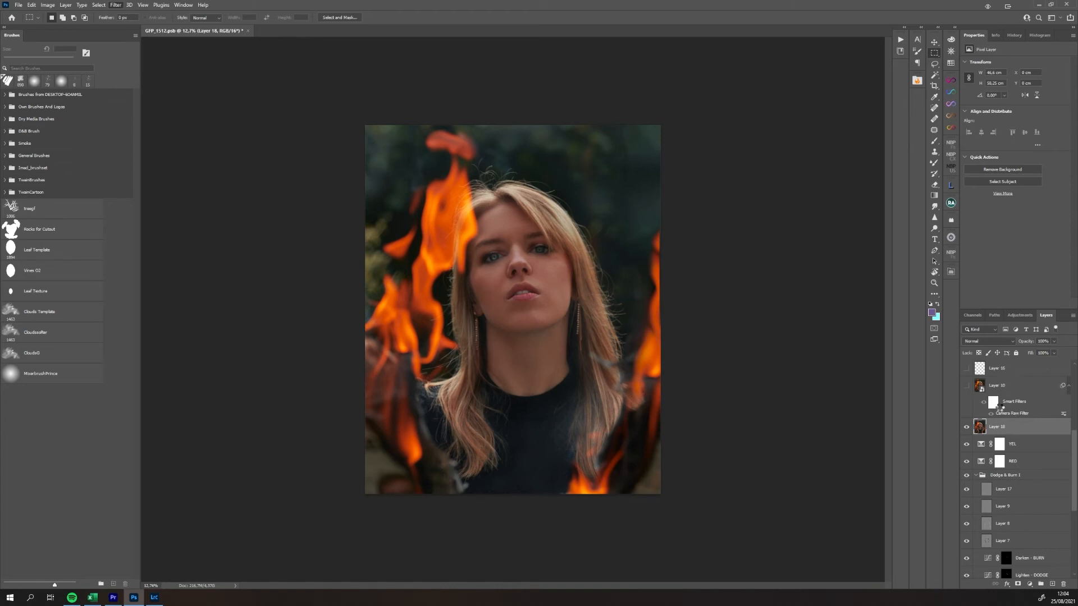
left_click(967, 426)
- Show Layer 10 with its Camera Raw smart filter and delete the stamped layer above YEL
left_click(966, 386)
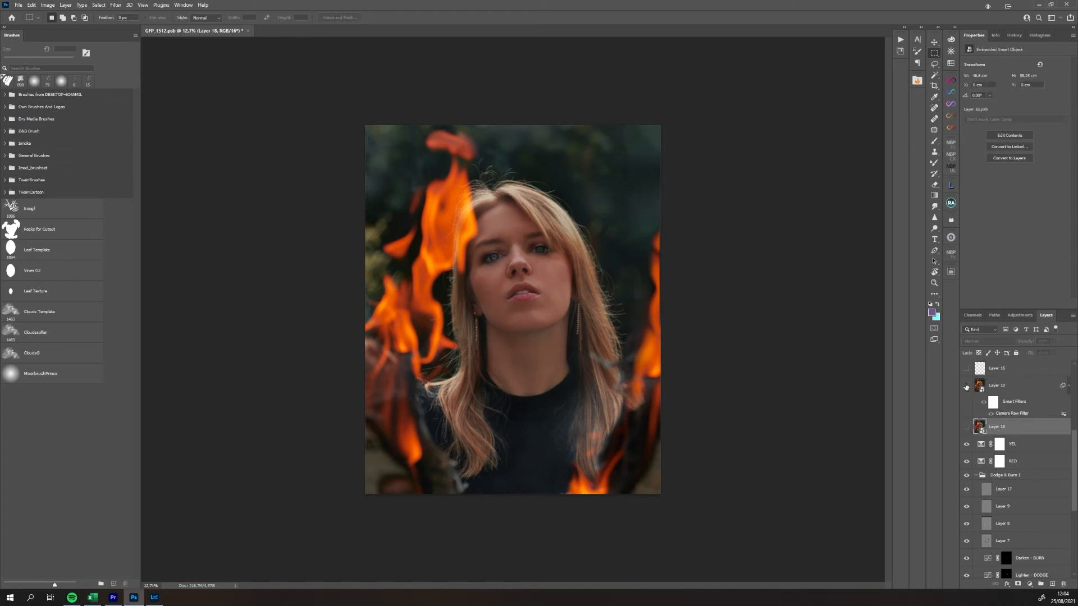
left_click(999, 387)
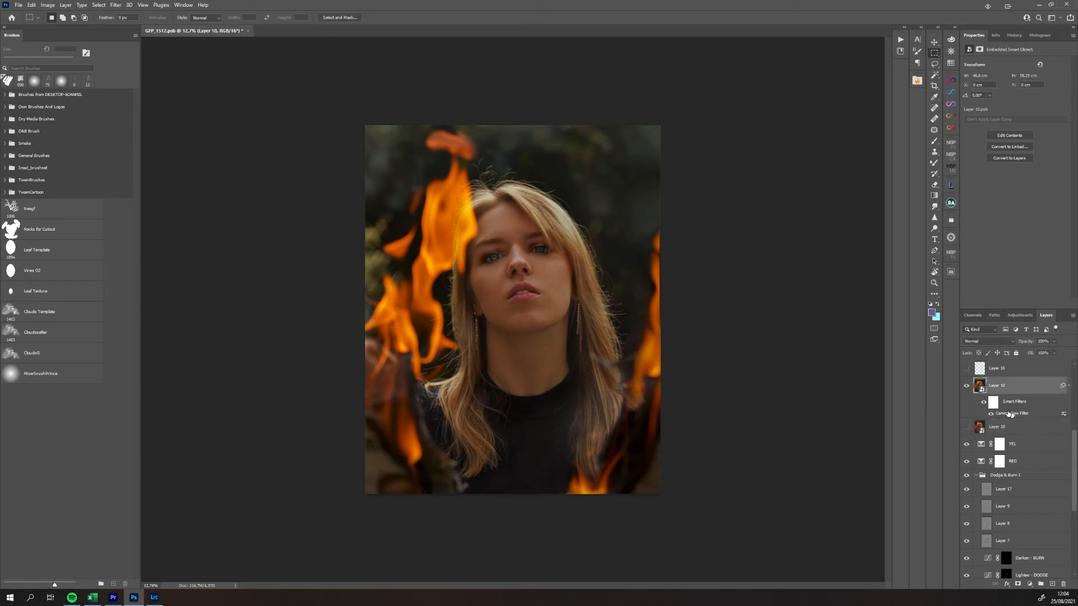
left_click(1026, 432)
key("Delete")
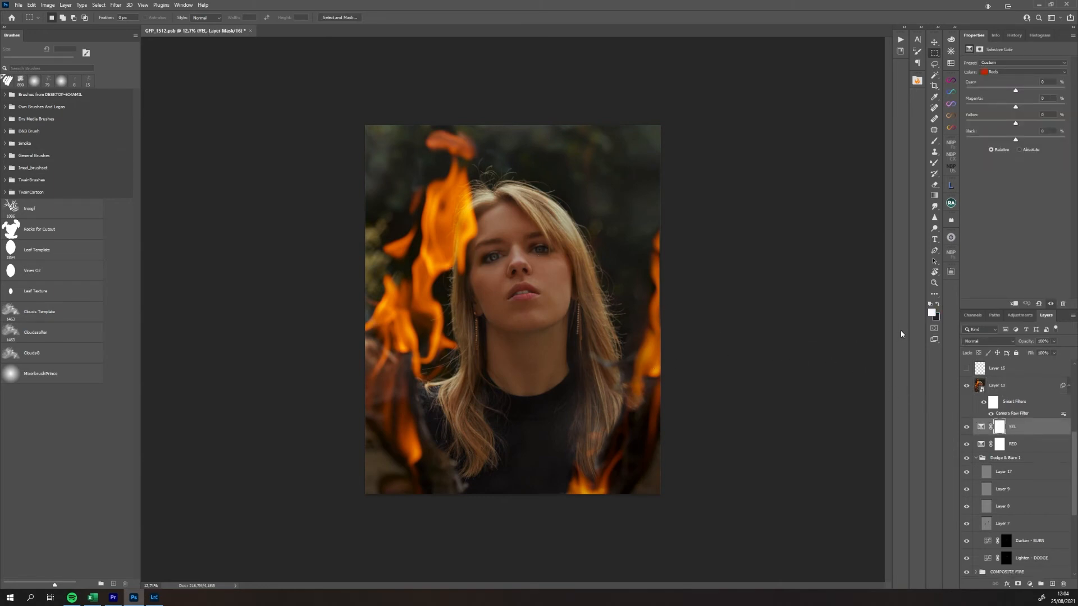
- Toggle the TONING group's visibility to compare the portrait with and without the color toning
scroll(1025, 399, "up", 3)
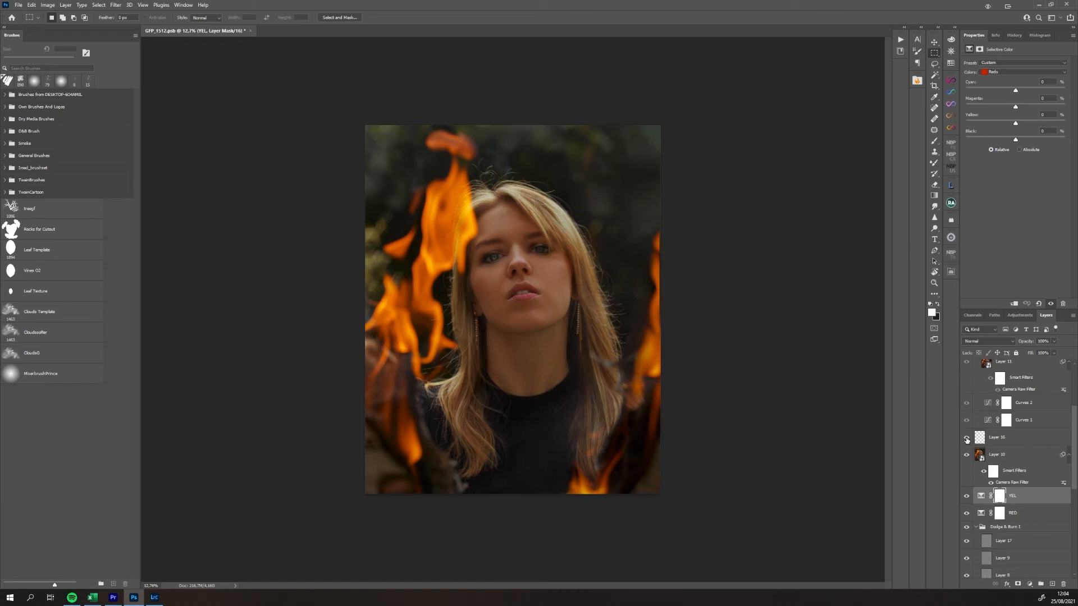
left_click(967, 438)
scroll(967, 444, "up", 3)
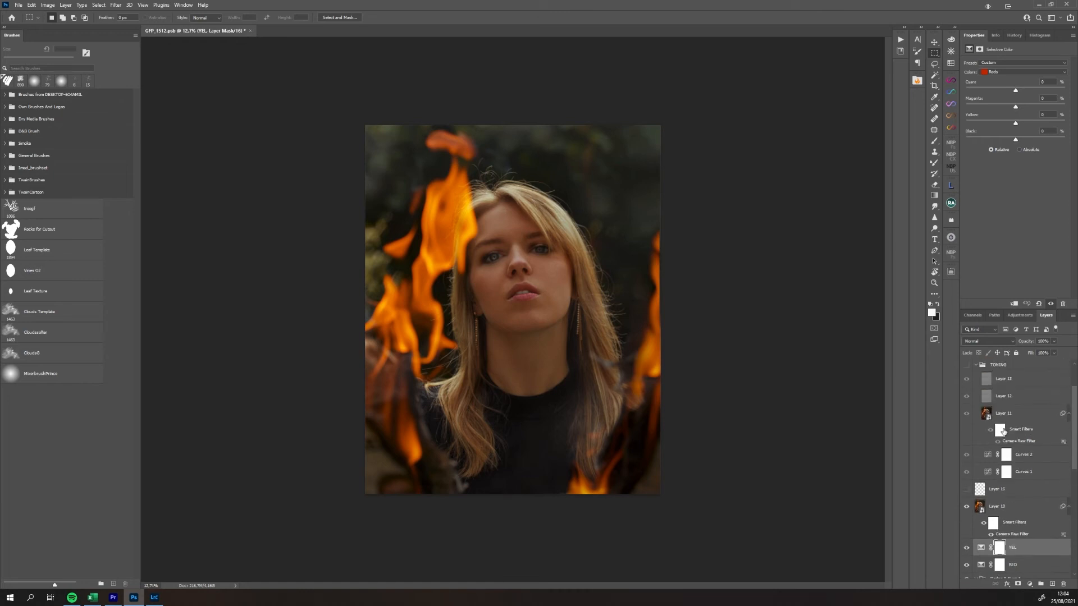
left_click(966, 473)
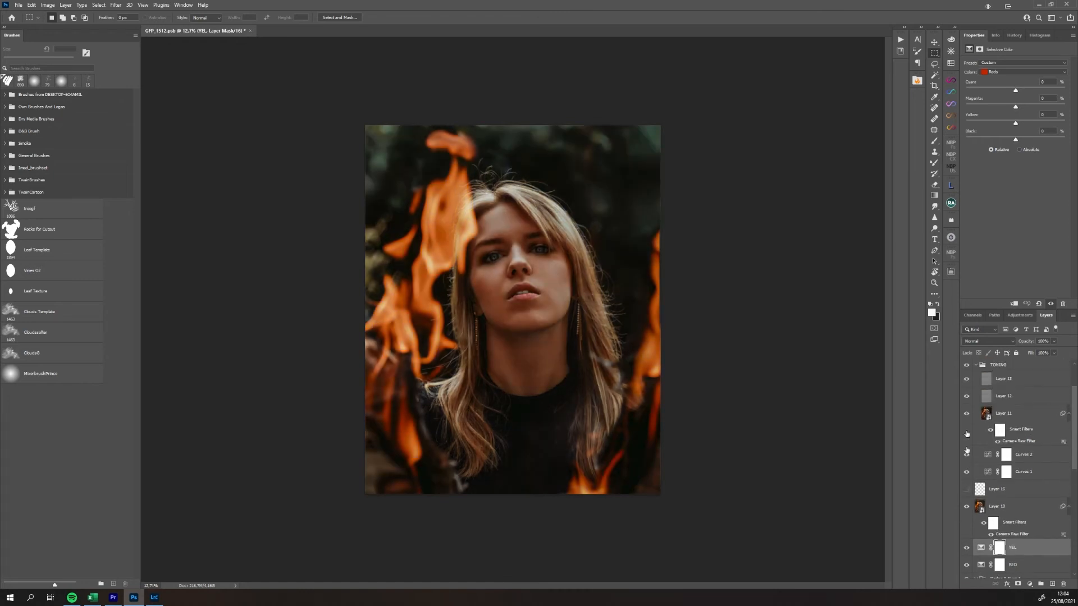
scroll(977, 427, "up", 2)
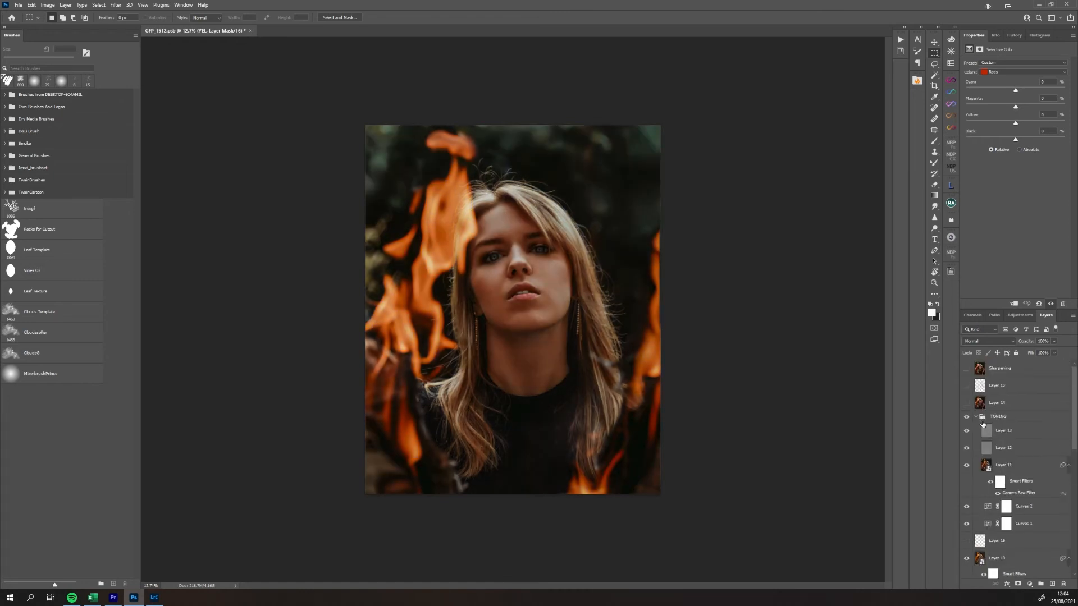
left_click(967, 418)
left_click(966, 418)
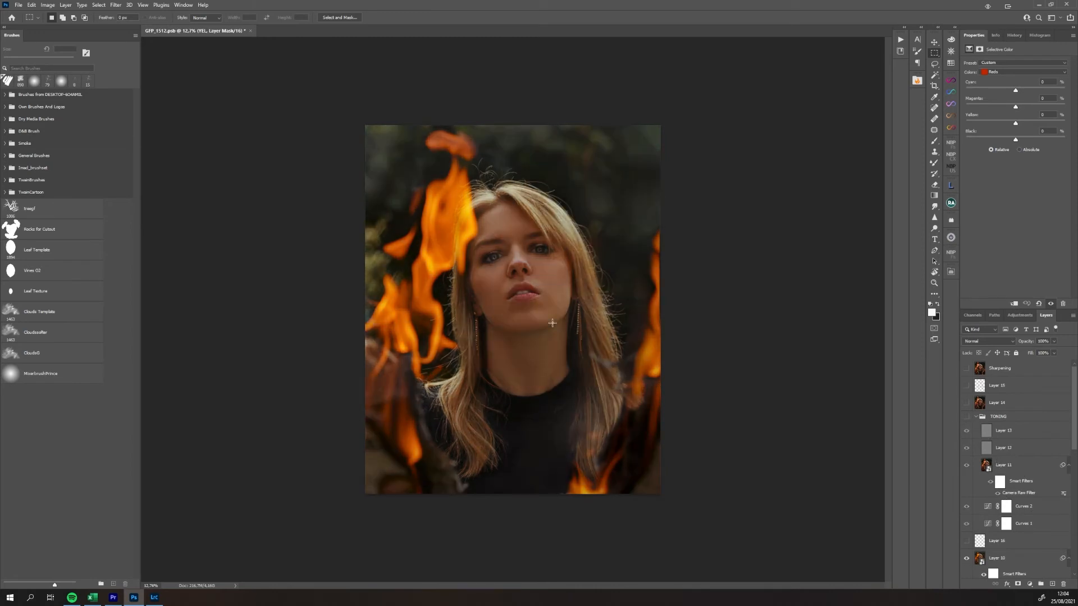
scroll(552, 323, "down", 2)
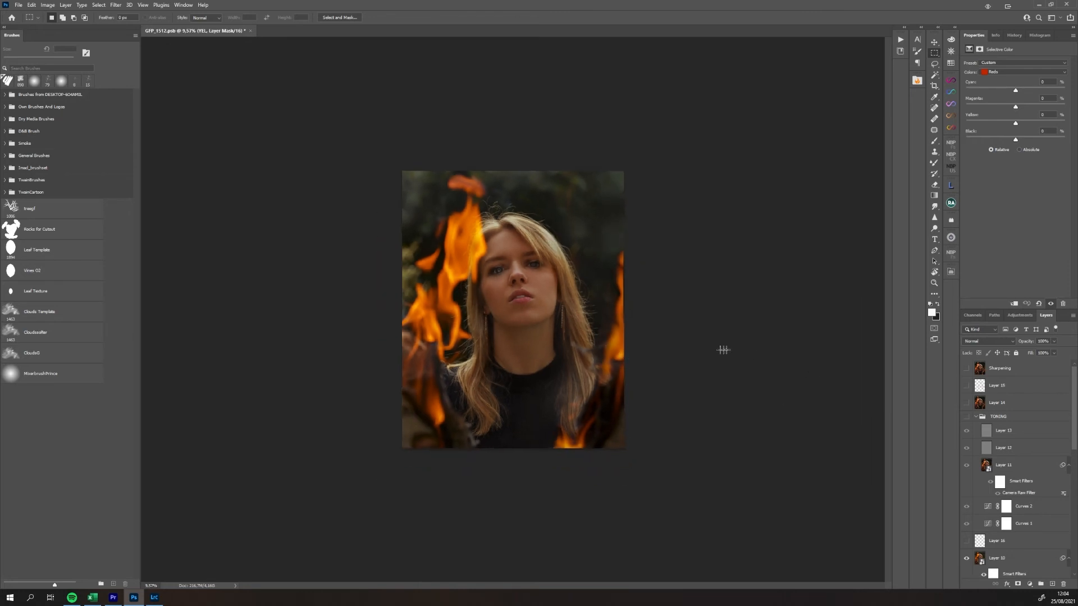
scroll(719, 349, "up", 2)
scroll(1009, 493, "down", 2)
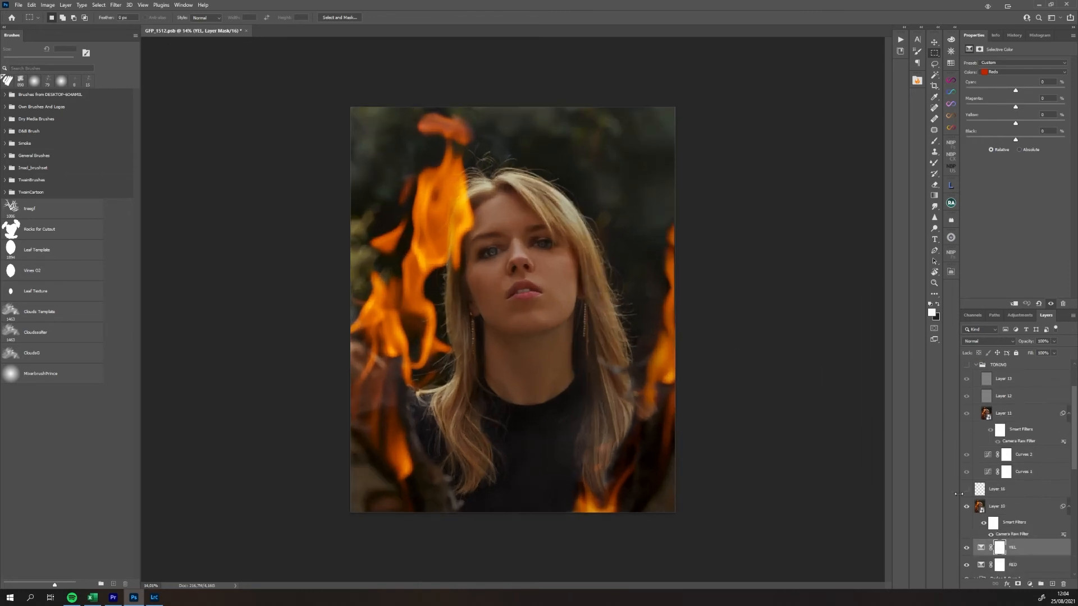
- Show the TONING group with only Curves 1 enabled and inspect the Green channel of its curve
scroll(982, 423, "up", 1)
scroll(983, 423, "up", 1)
left_click(966, 400)
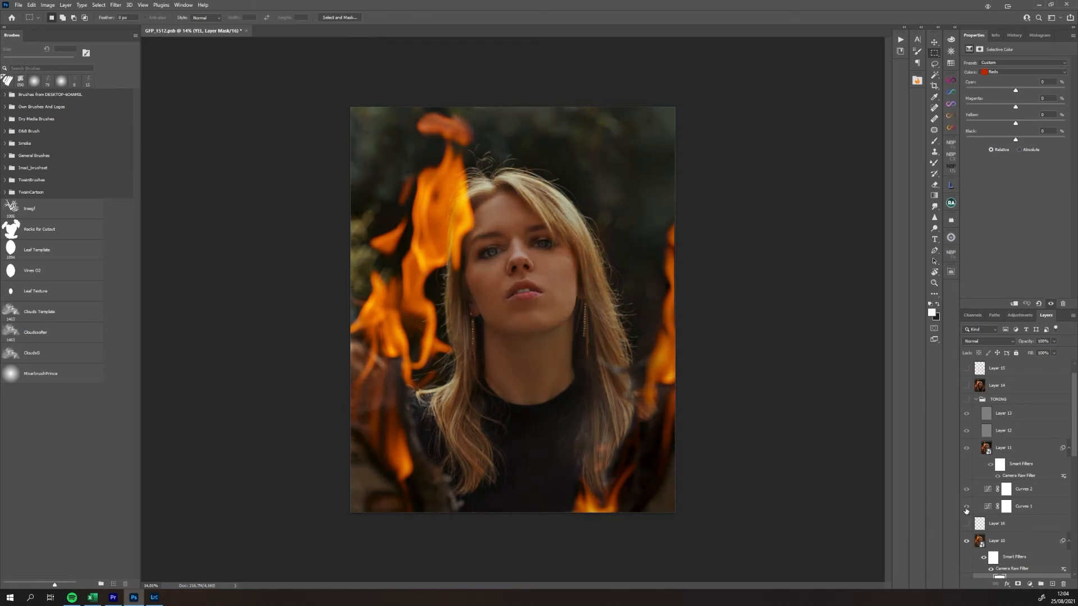
left_click(966, 399)
left_click_drag(970, 416, 967, 506)
left_click(988, 507)
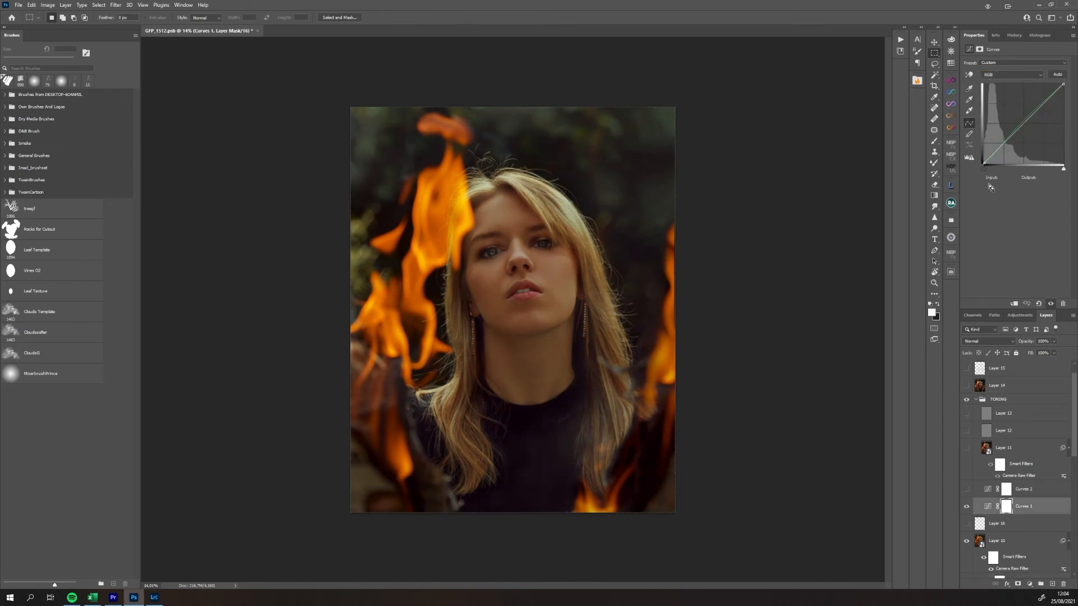
left_click(1016, 75)
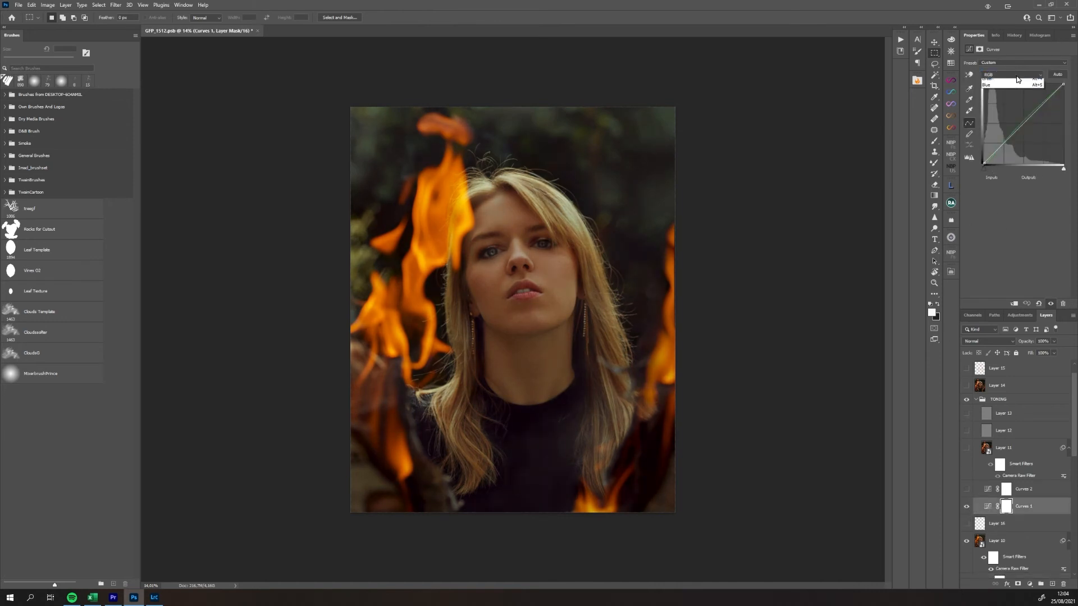
left_click(1010, 95)
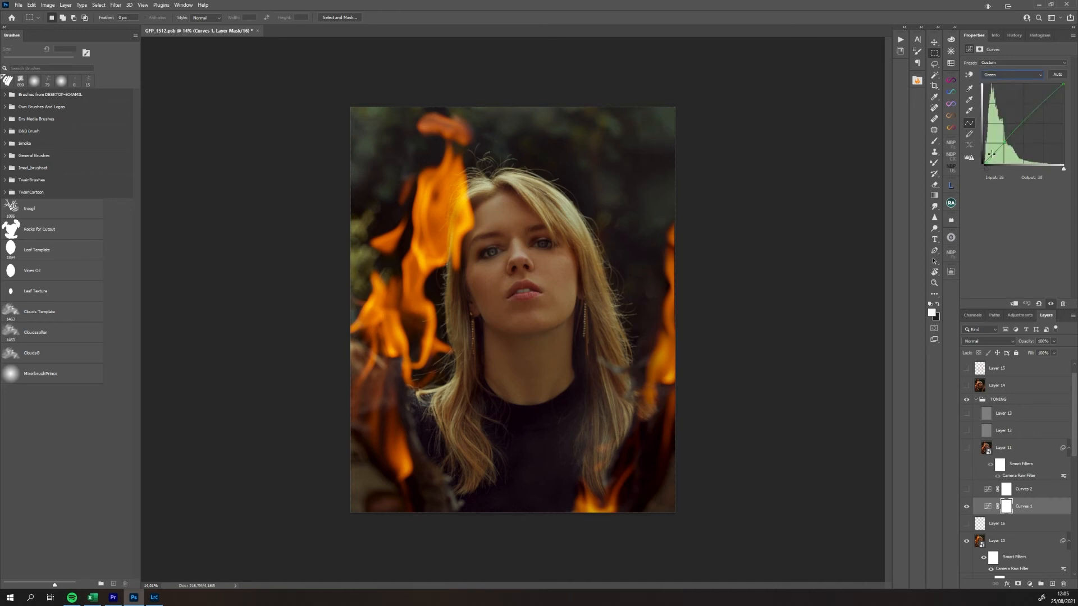
- Turn on Curves 2 and the Layer 11 smart object in the TONING group, selecting each to review it
left_click(966, 490)
left_click(988, 489)
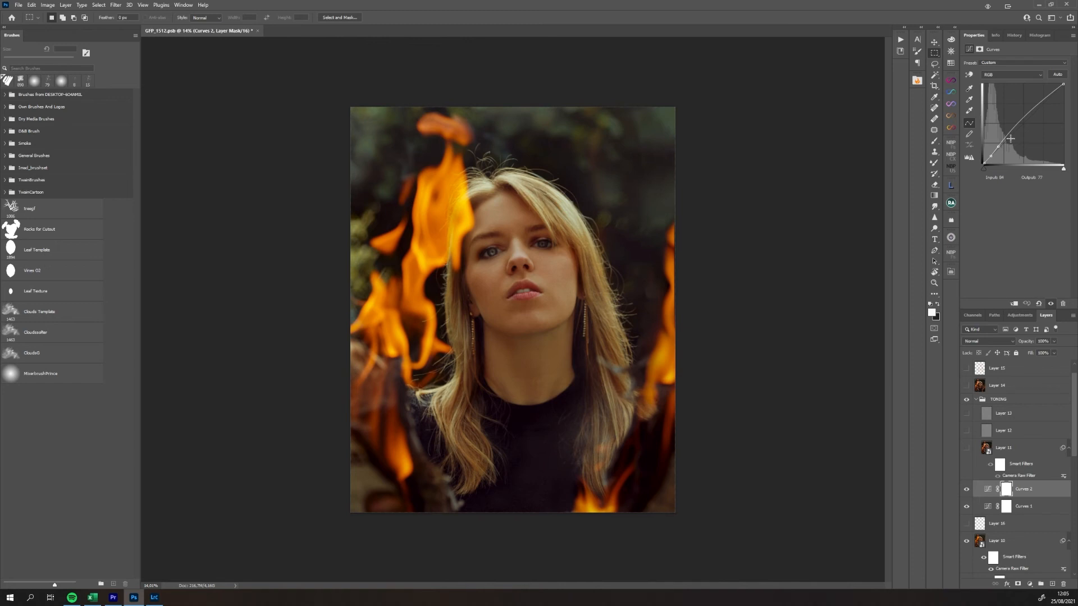
left_click(966, 448)
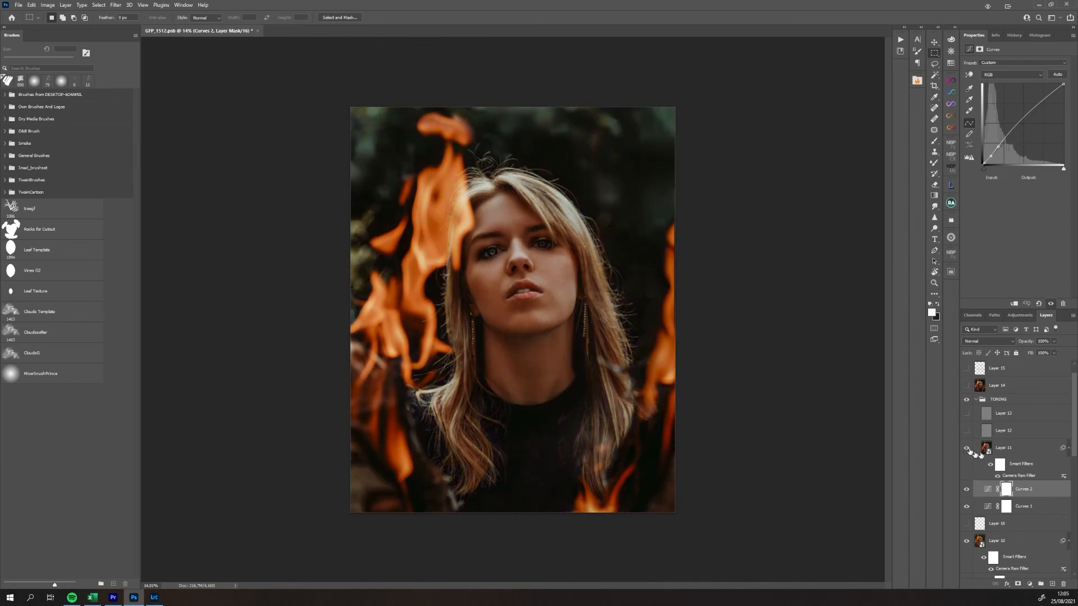
left_click(1007, 452)
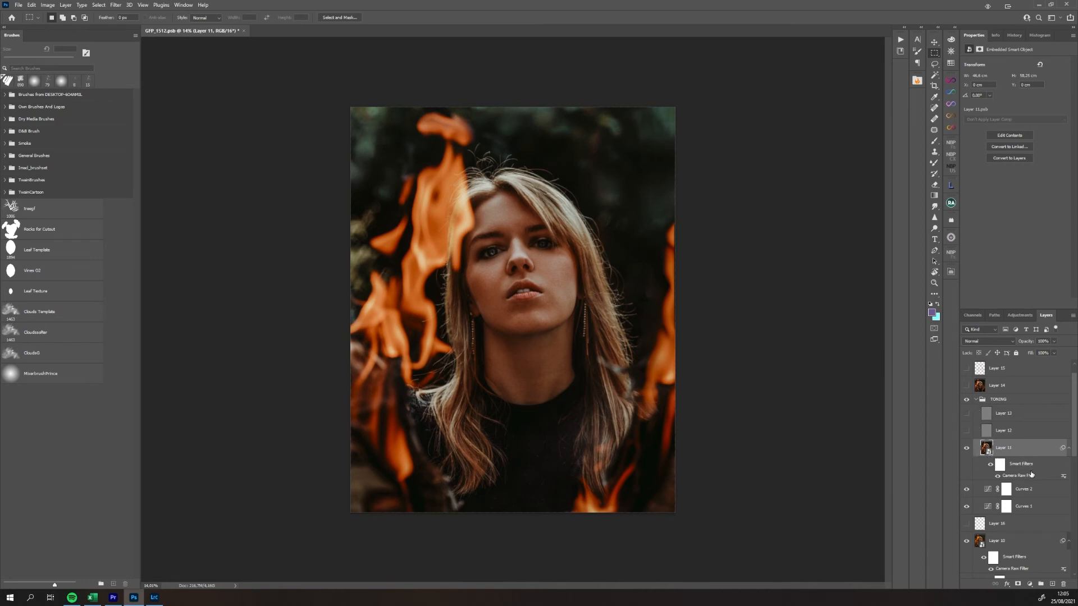
- Turn on Layer 12 and Layer 13 in the TONING group, toggling Layer 13 to compare its effect
left_click(966, 432)
left_click(967, 414)
left_click(991, 417)
left_click(967, 414)
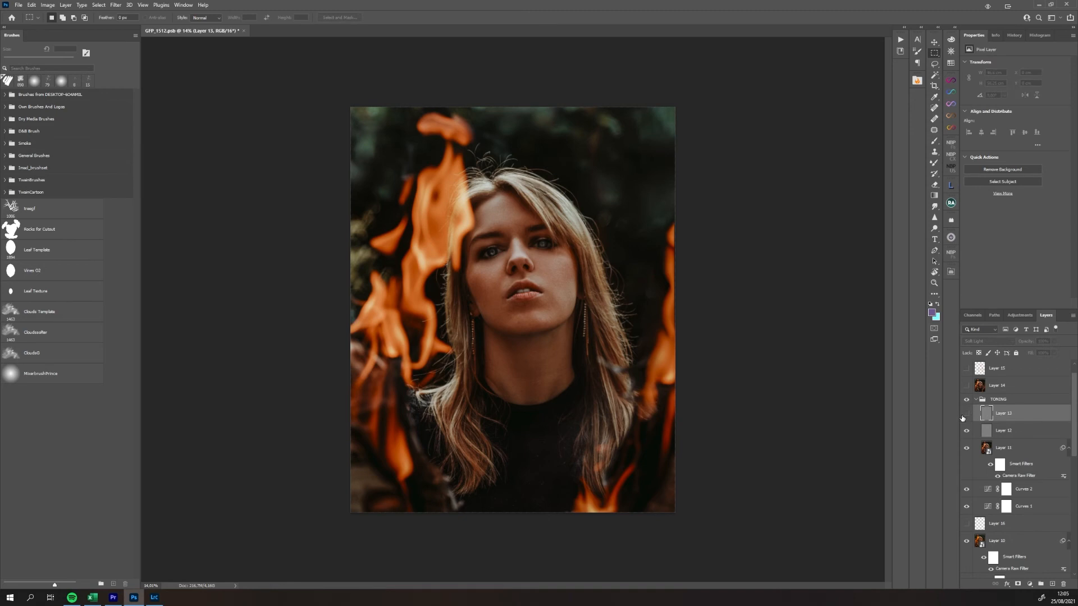
left_click(963, 415)
scroll(965, 407, "up", 1)
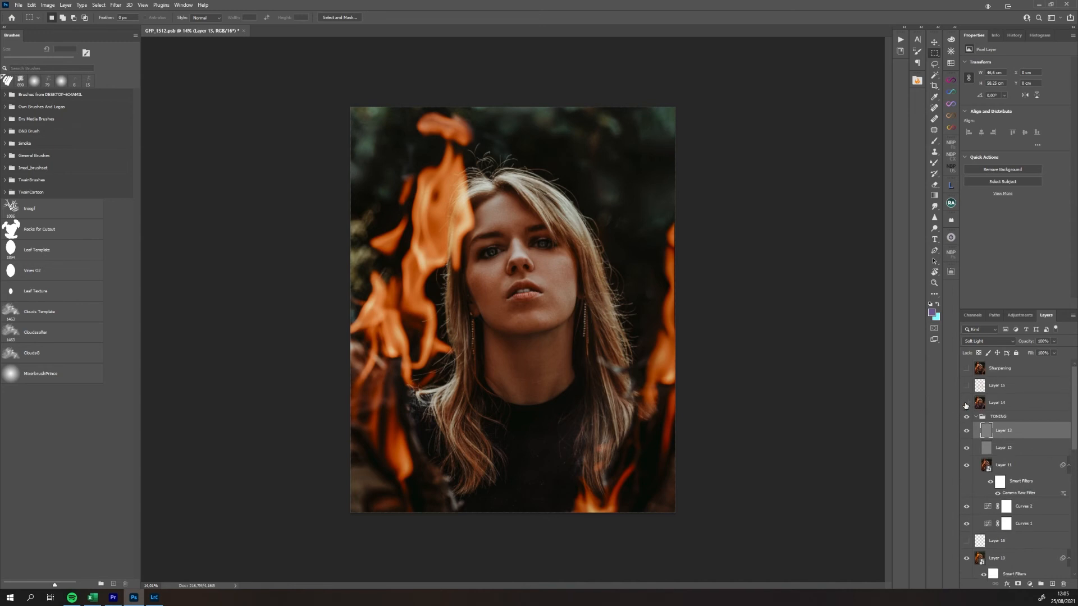
- Collapse the TONING group and toggle it to compare the image before and after the complete toning
left_click(1005, 419)
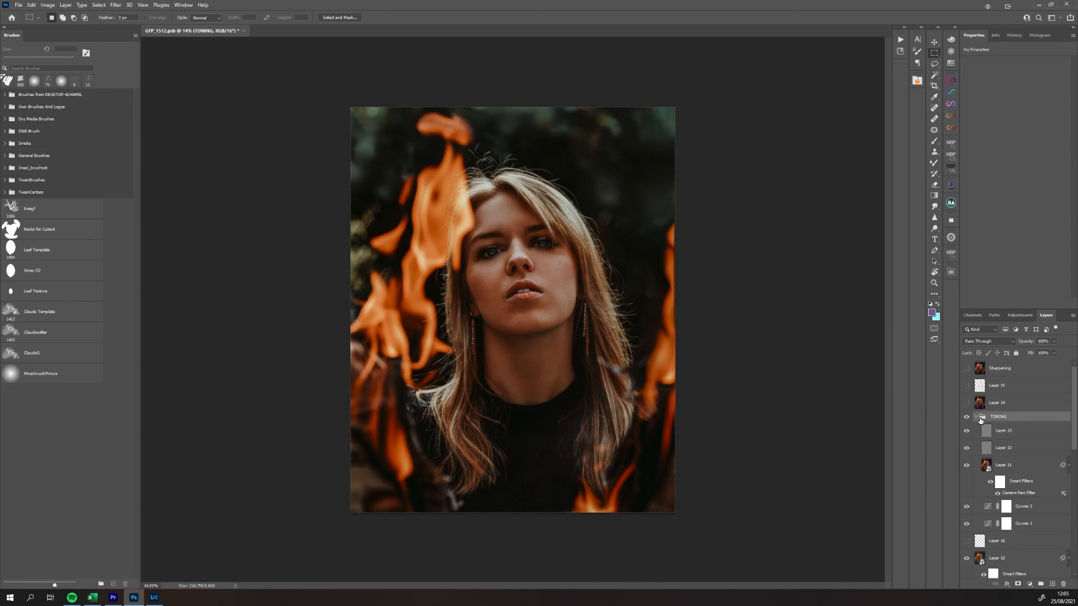
left_click(976, 417)
left_click(965, 419)
left_click(964, 418)
left_click(965, 419)
left_click(965, 418)
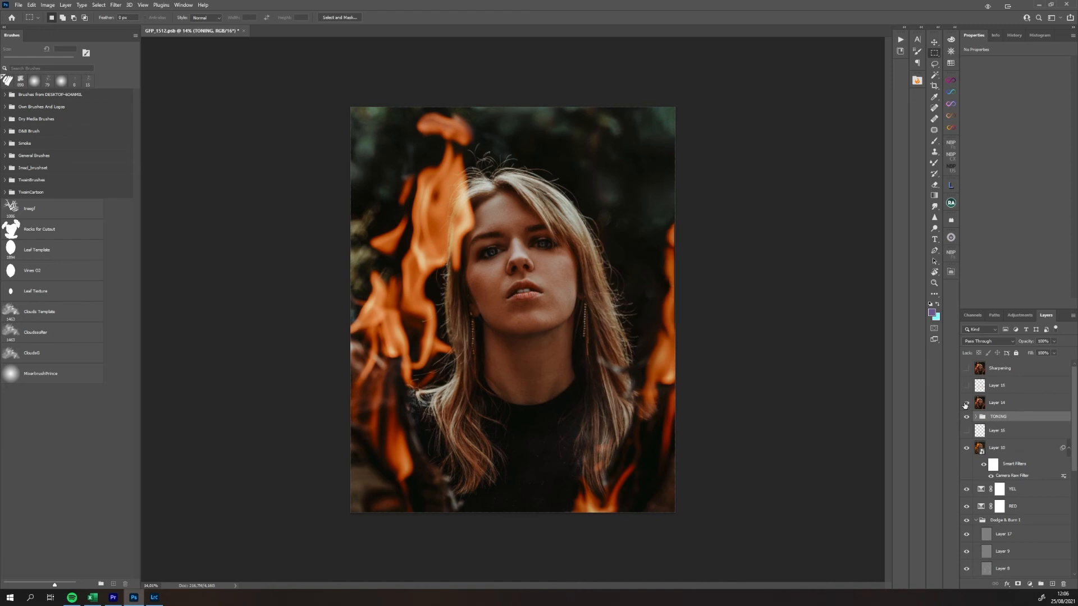
- Turn on Layer 14 above the TONING group and toggle it repeatedly to compare its effect
left_click(969, 403)
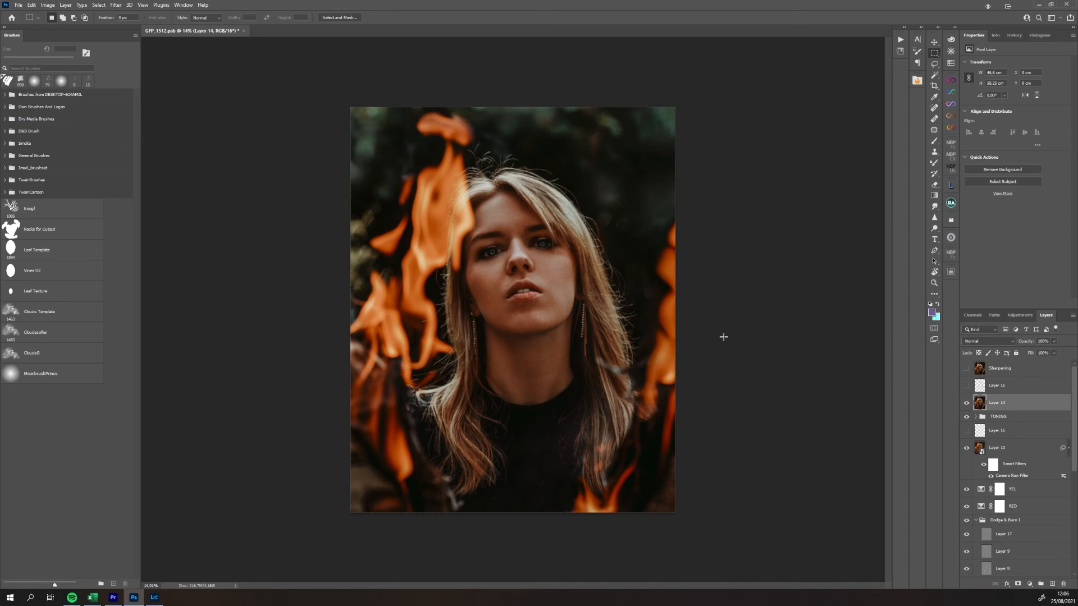
left_click(967, 402)
left_click(966, 402)
left_click(966, 402)
left_click(966, 402)
left_click(967, 403)
left_click(967, 403)
left_click(967, 403)
left_click(967, 402)
- Turn on the Color Dodge Layer 15 and toggle it to compare its effect on the portrait
left_click(967, 386)
left_click(998, 387)
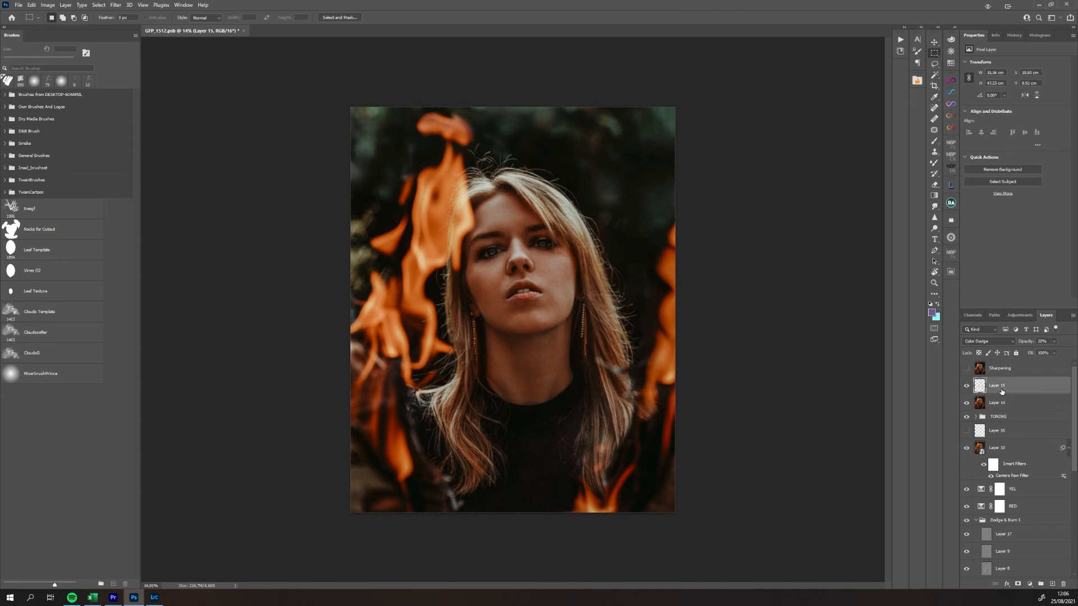
left_click(966, 387)
left_click(966, 387)
left_click(966, 387)
left_click(966, 387)
- Toggle the Sharpening layer to compare its effect, activate the Spot Healing Brush tool, and leave Sharpening visible
left_click(966, 369)
left_click(970, 369)
left_click(967, 368)
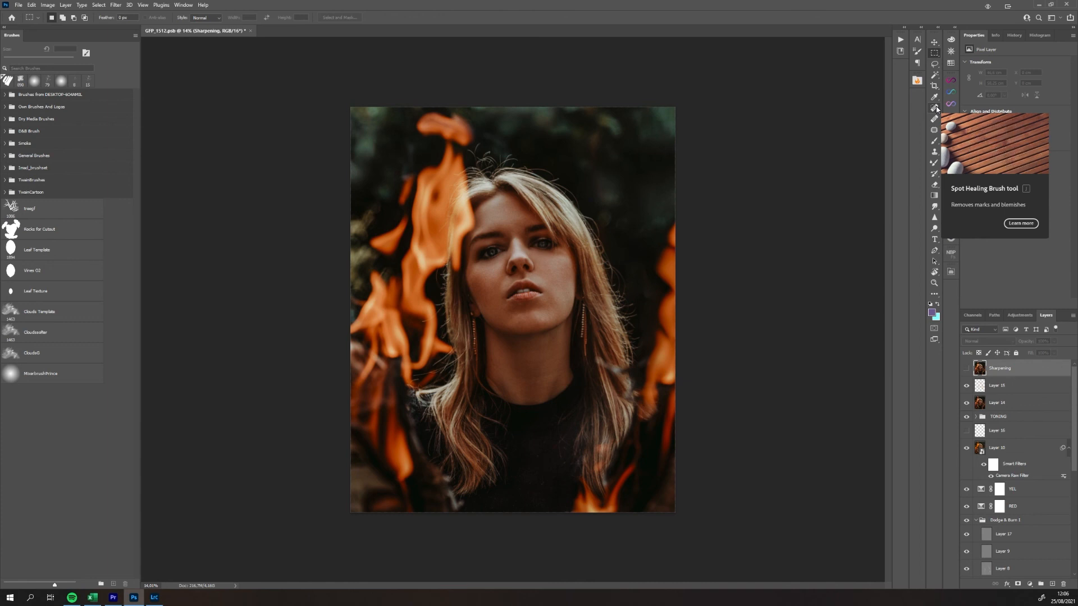
left_click(935, 111)
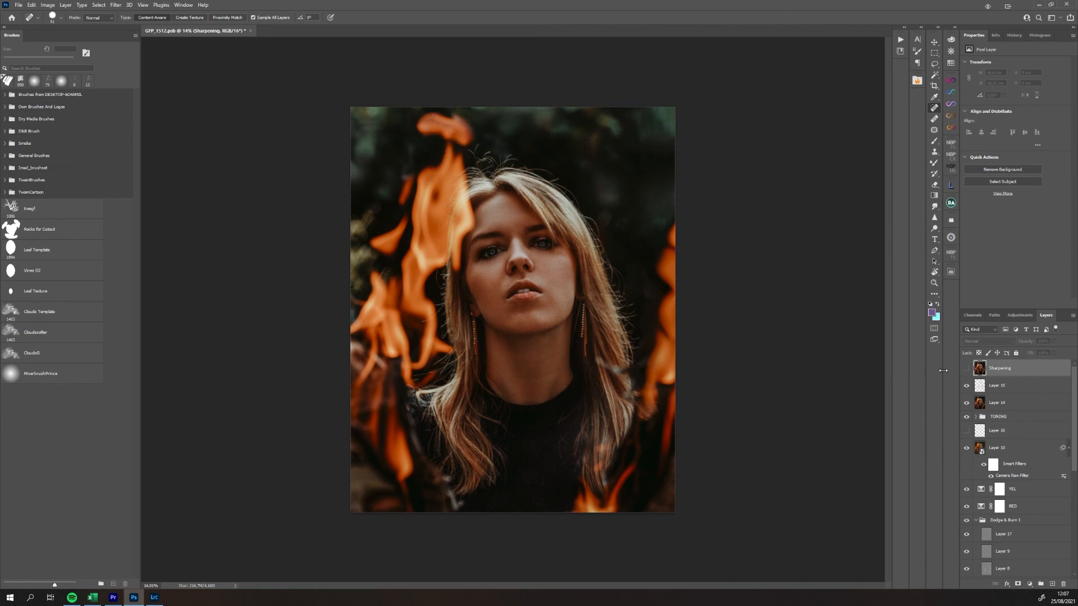
left_click(967, 370)
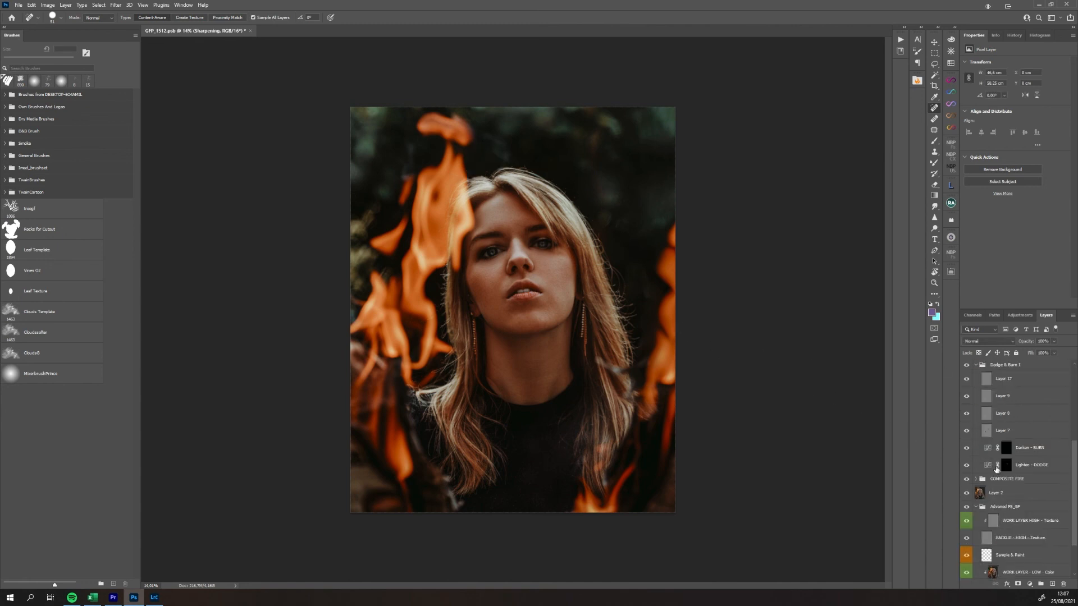
- Isolate Layer 0 and restore all layers repeatedly to compare the original photo with the finished retouch
scroll(1002, 465, "down", 10)
left_click(966, 571, "alt")
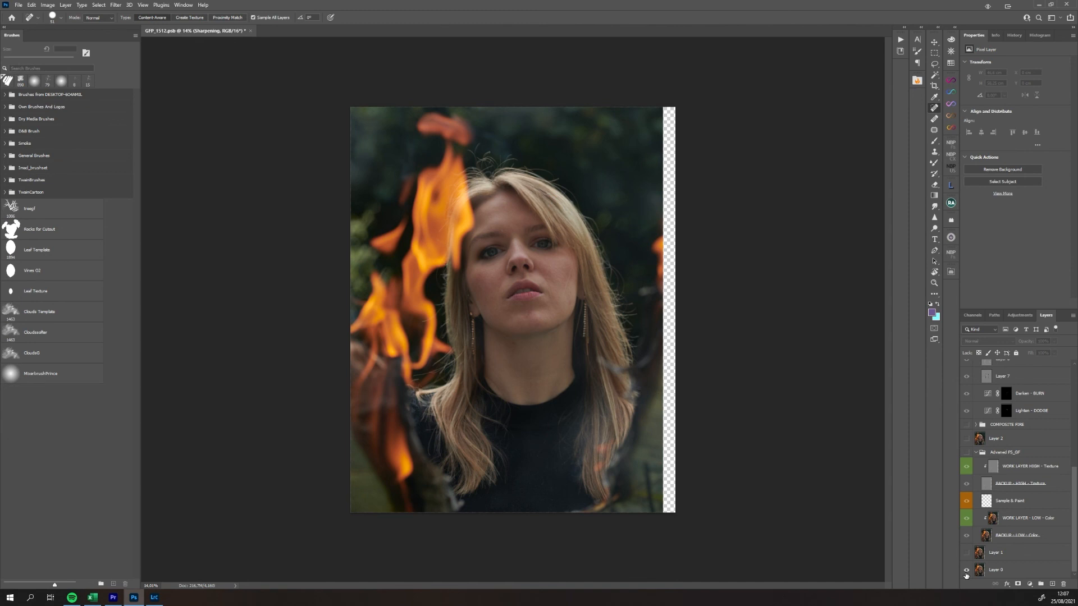
left_click(967, 571, "alt")
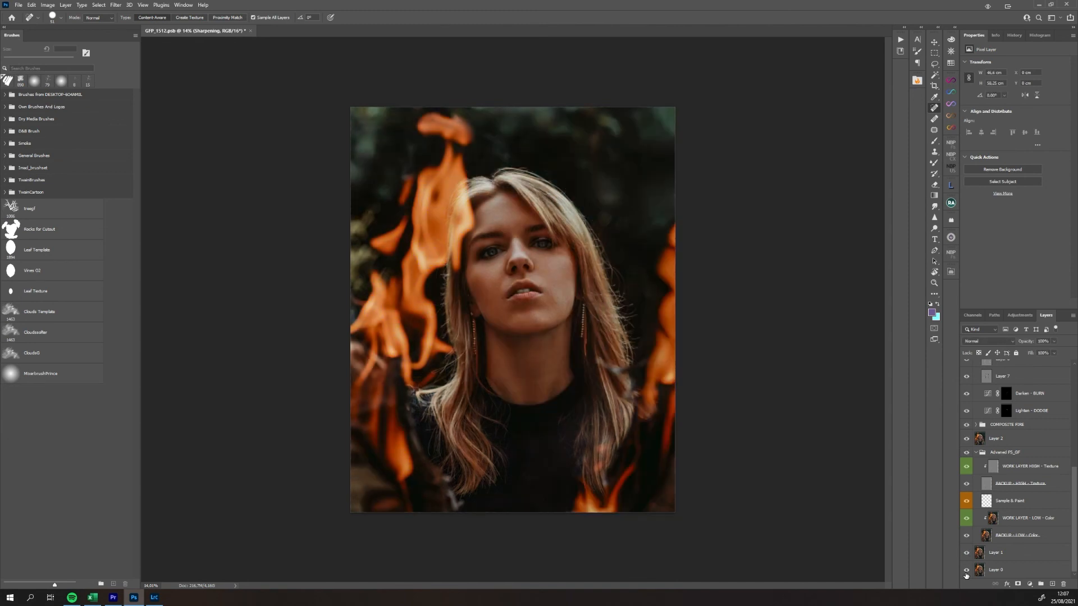
left_click(967, 572, "alt")
left_click(966, 572, "alt")
left_click(966, 571, "alt")
left_click(966, 572, "alt")
left_click(966, 571, "alt")
left_click(966, 572, "alt")
scroll(1042, 452, "up", 3)
scroll(1042, 453, "down", 3)
scroll(999, 444, "up", 5)
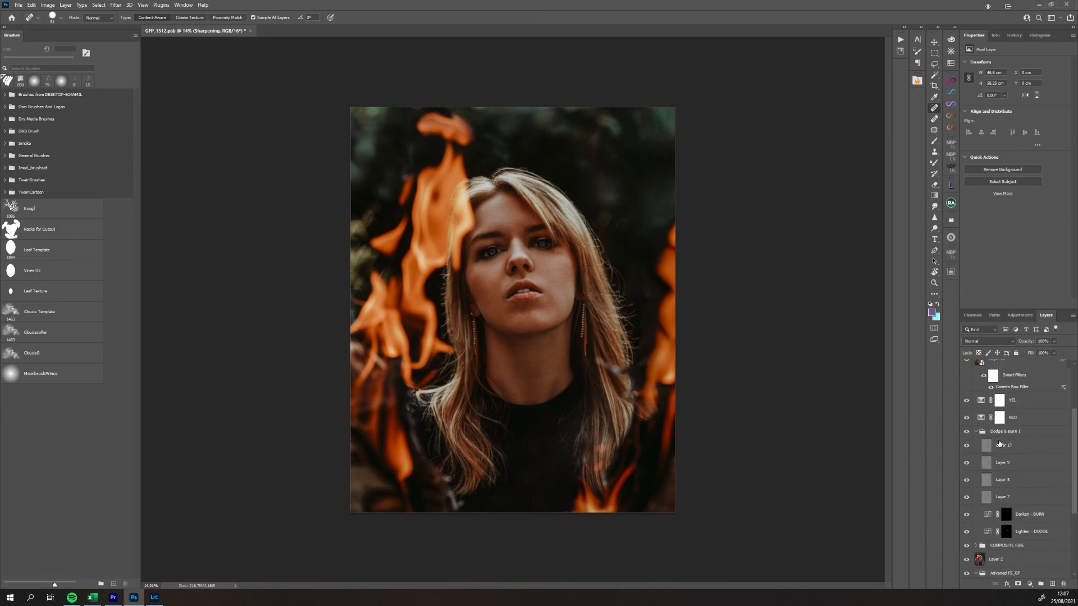
scroll(999, 444, "up", 3)
scroll(997, 415, "up", 2)
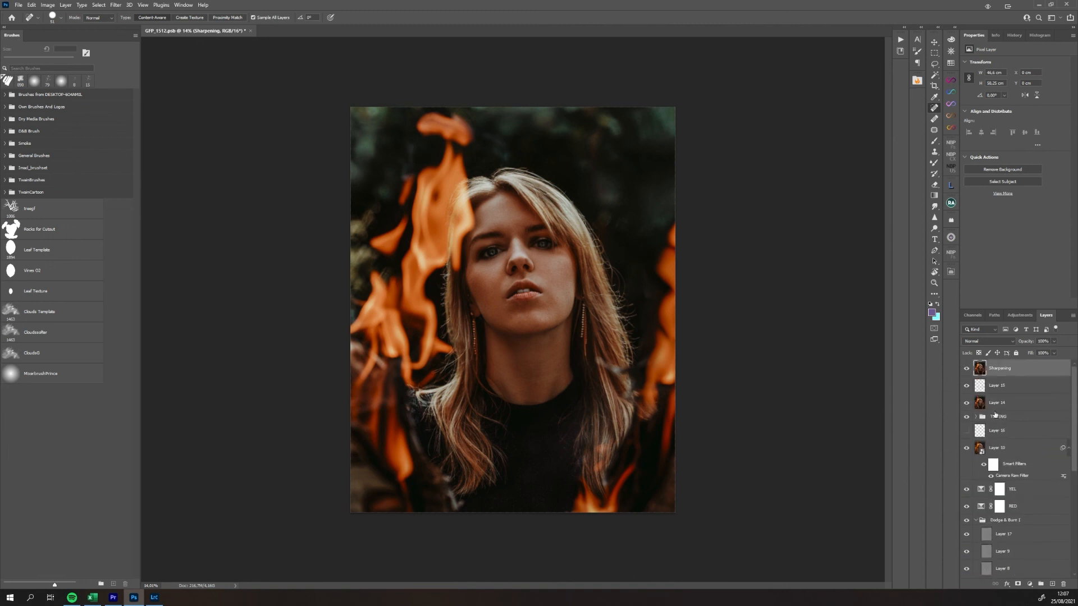